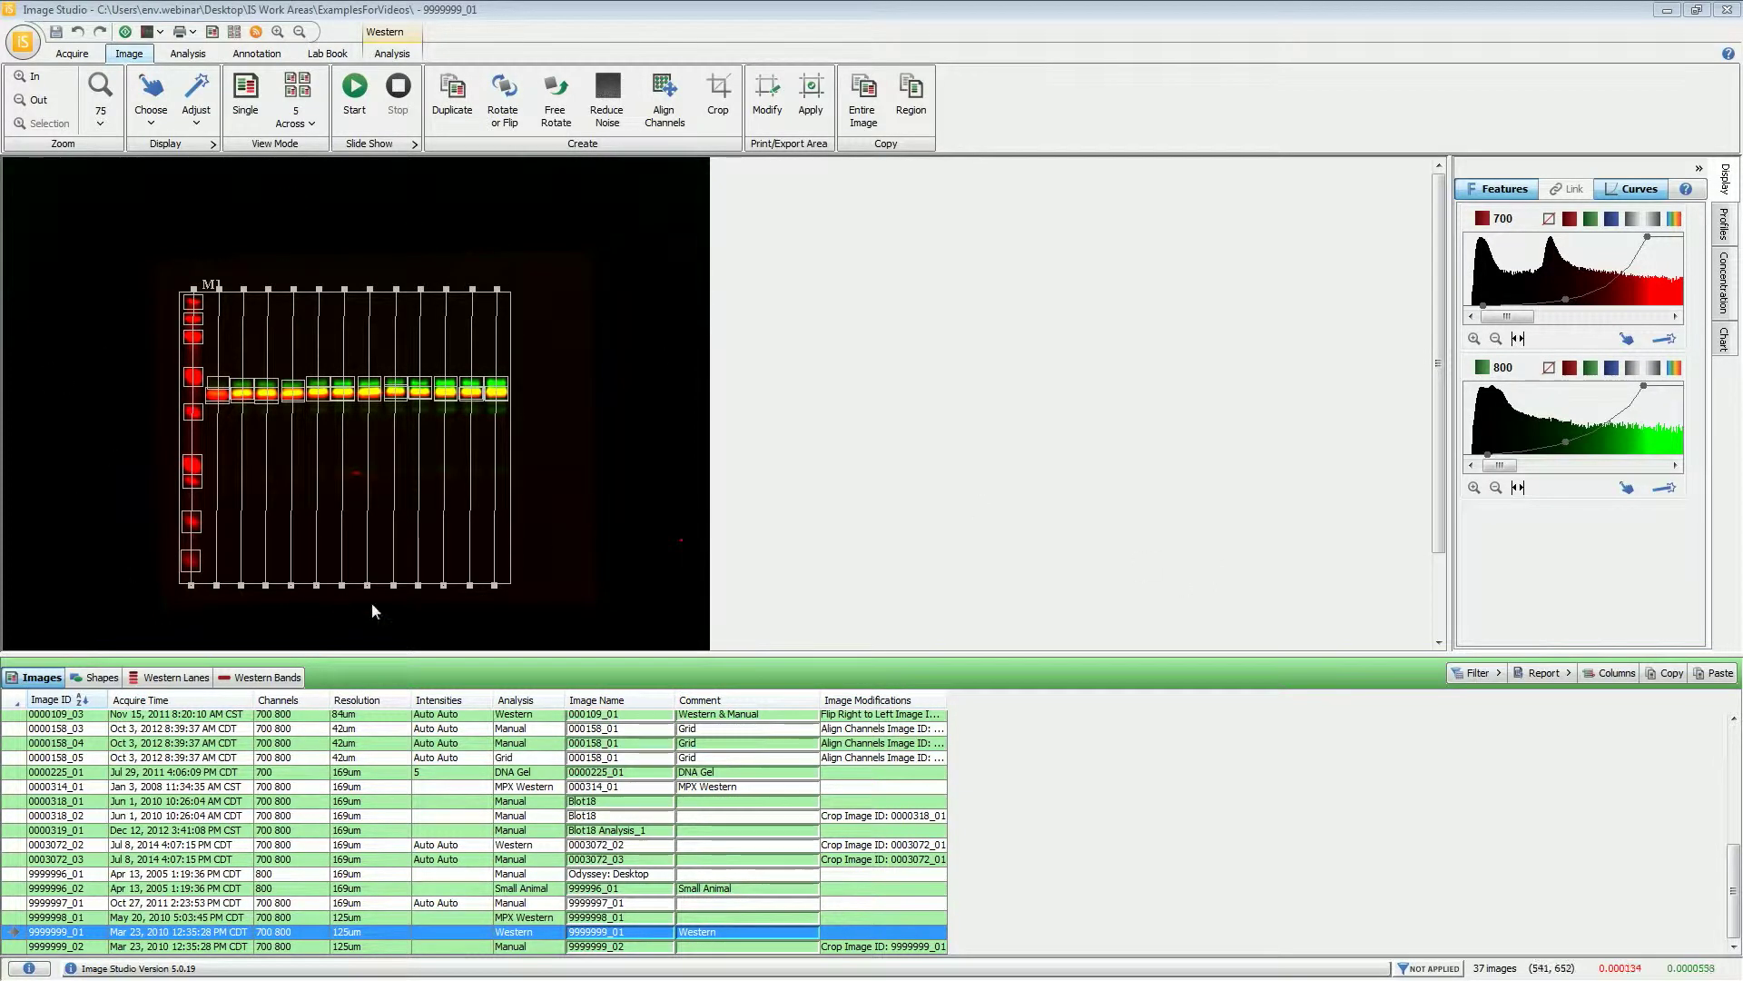
- Open the Image Studio application menu over the loaded western blot
click(26, 42)
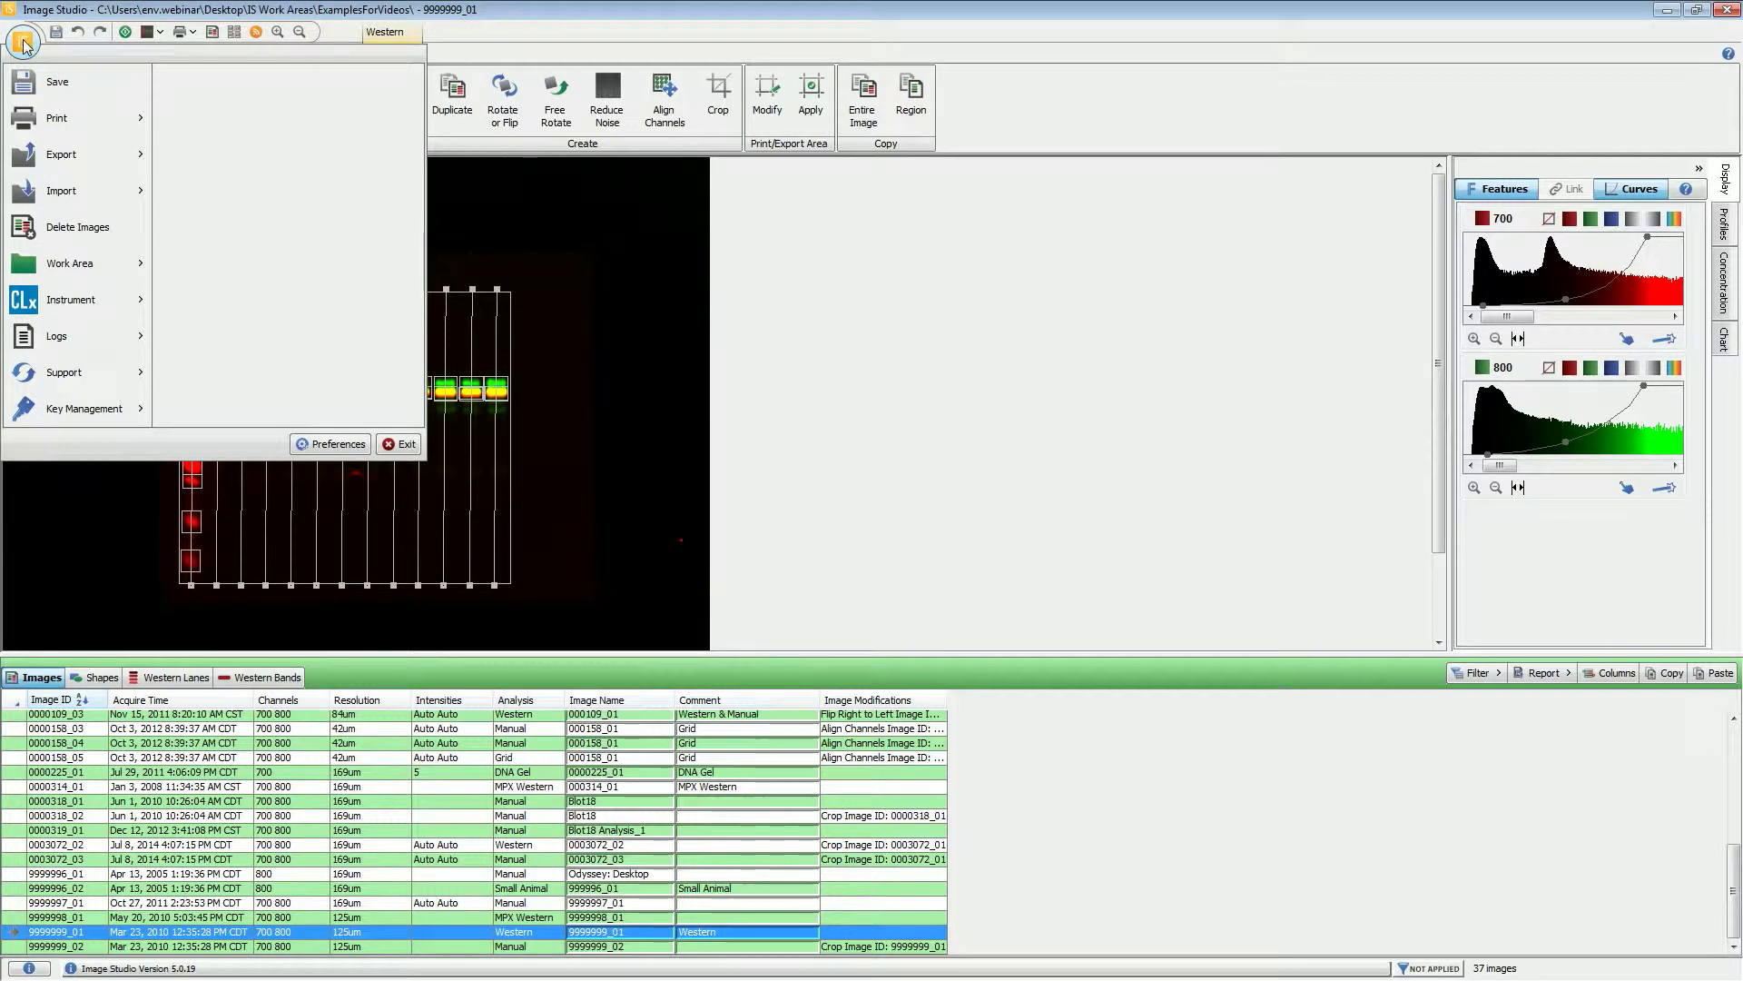
- Browse the Export submenu's Additional Options and Image Studio Files choices
mouse_move(29, 161)
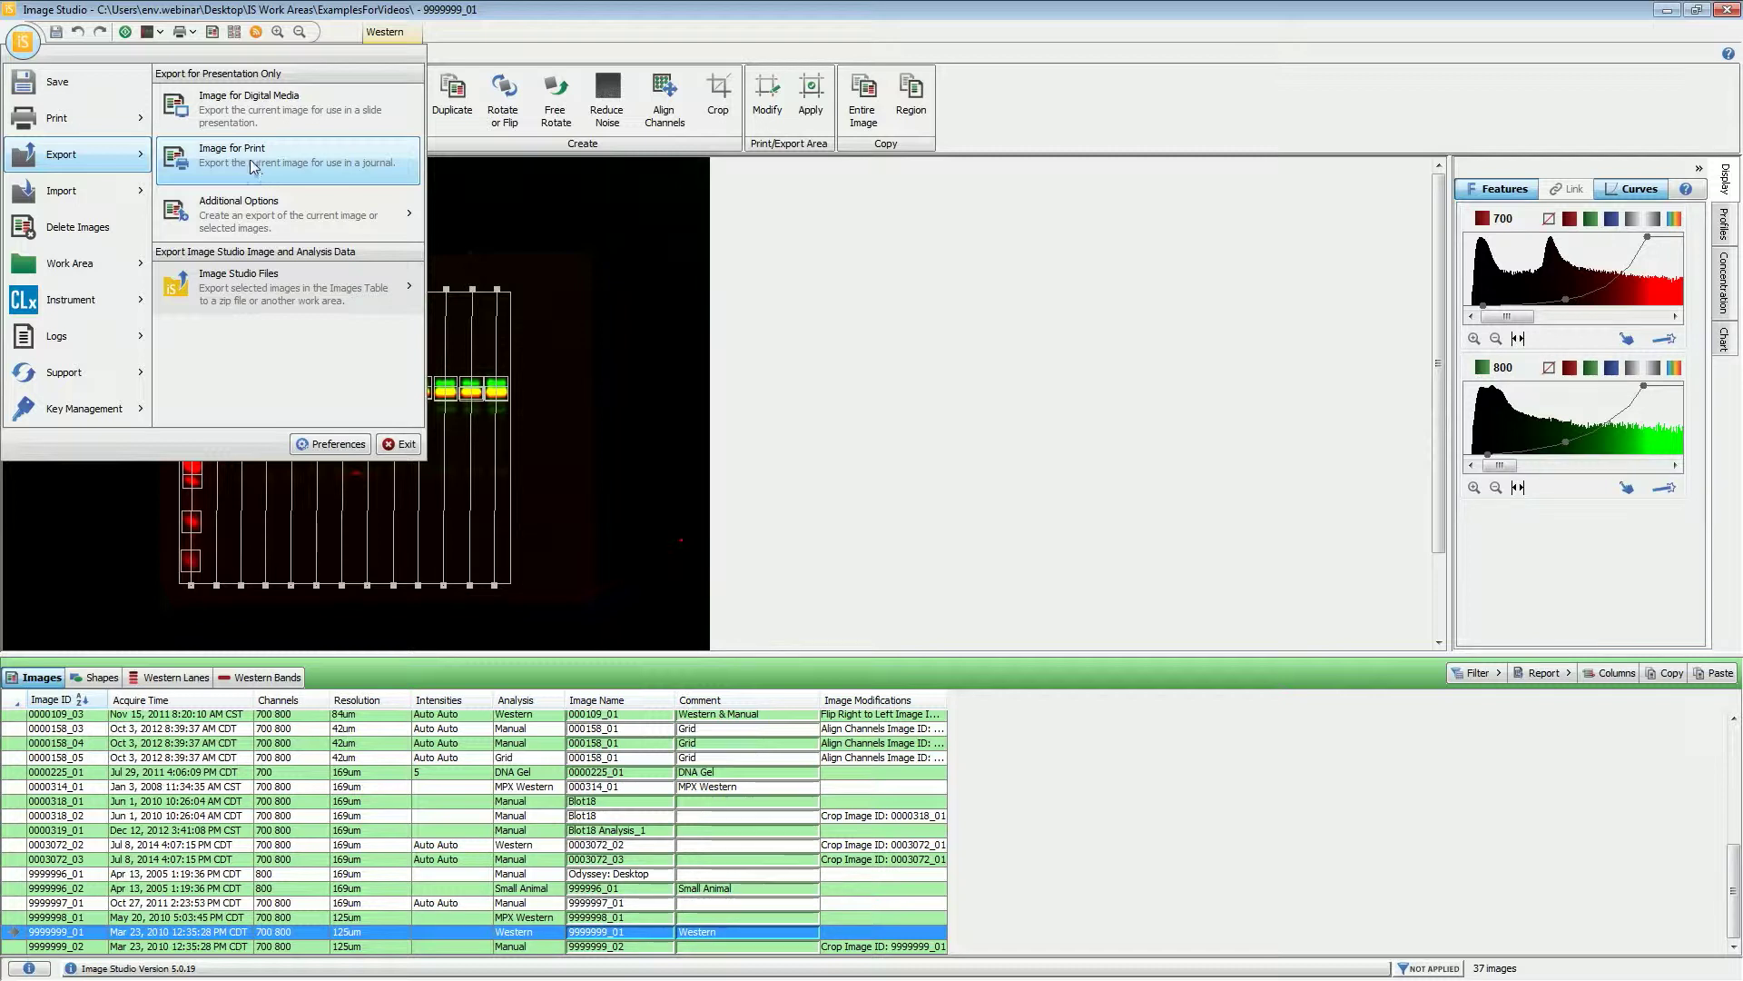
mouse_move(249, 215)
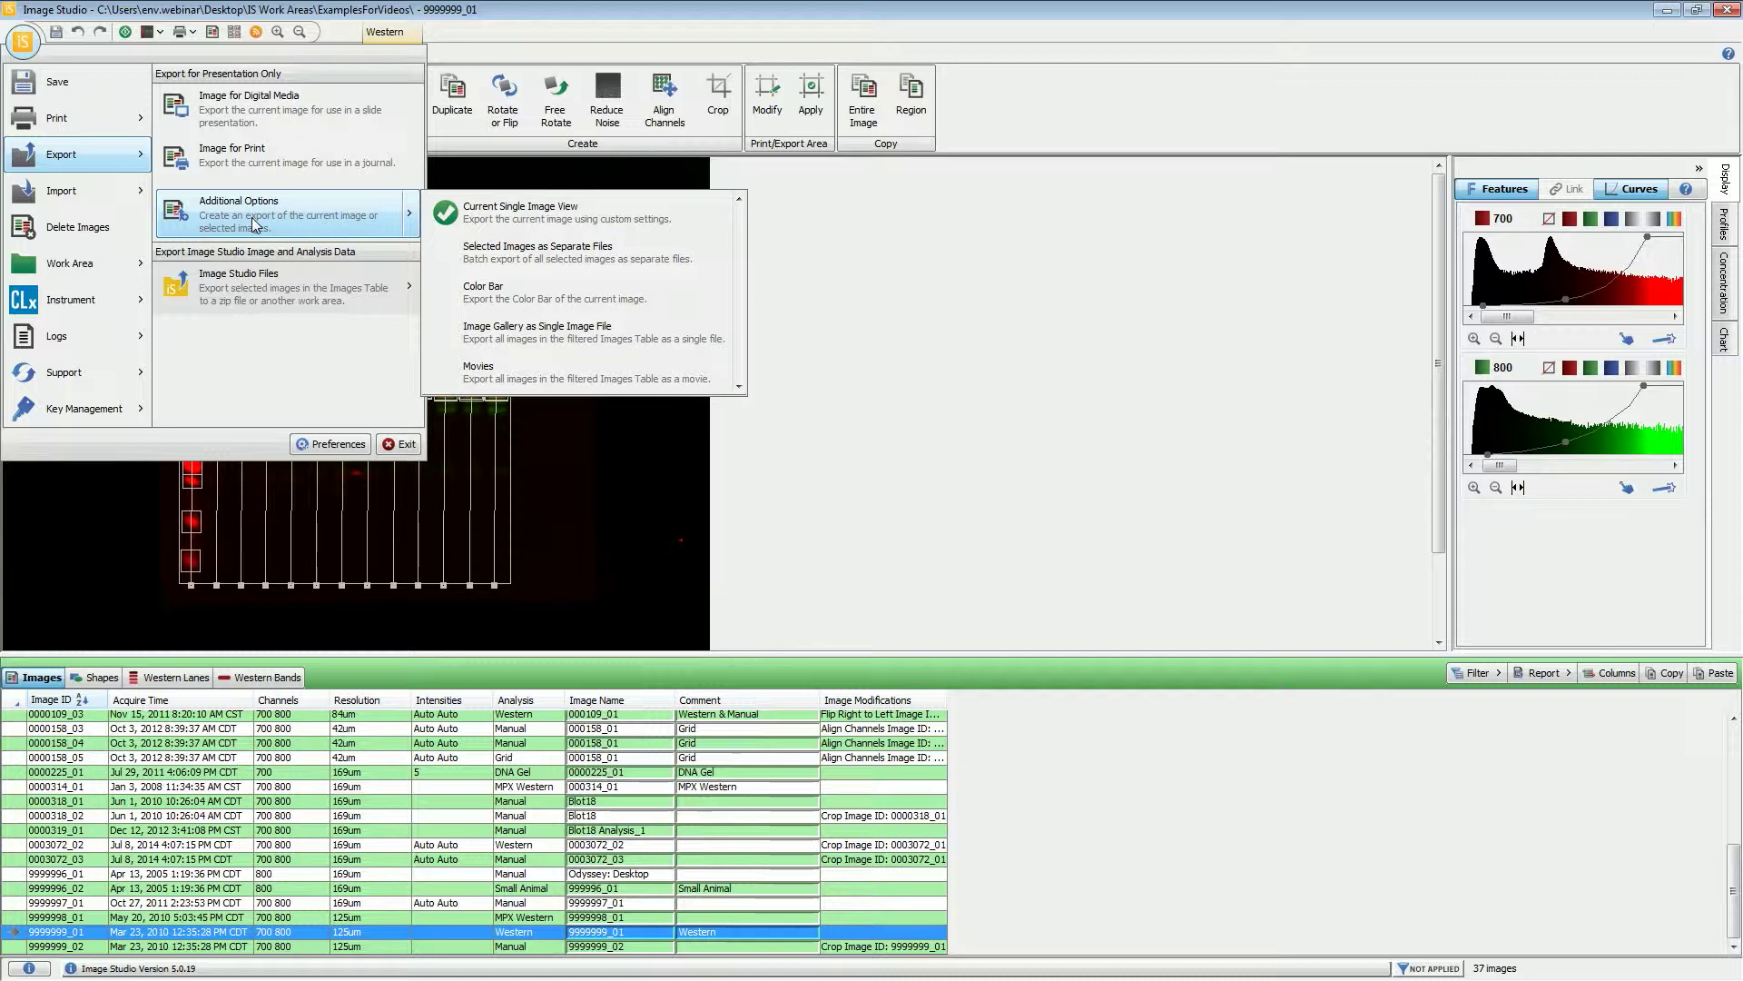
mouse_move(244, 289)
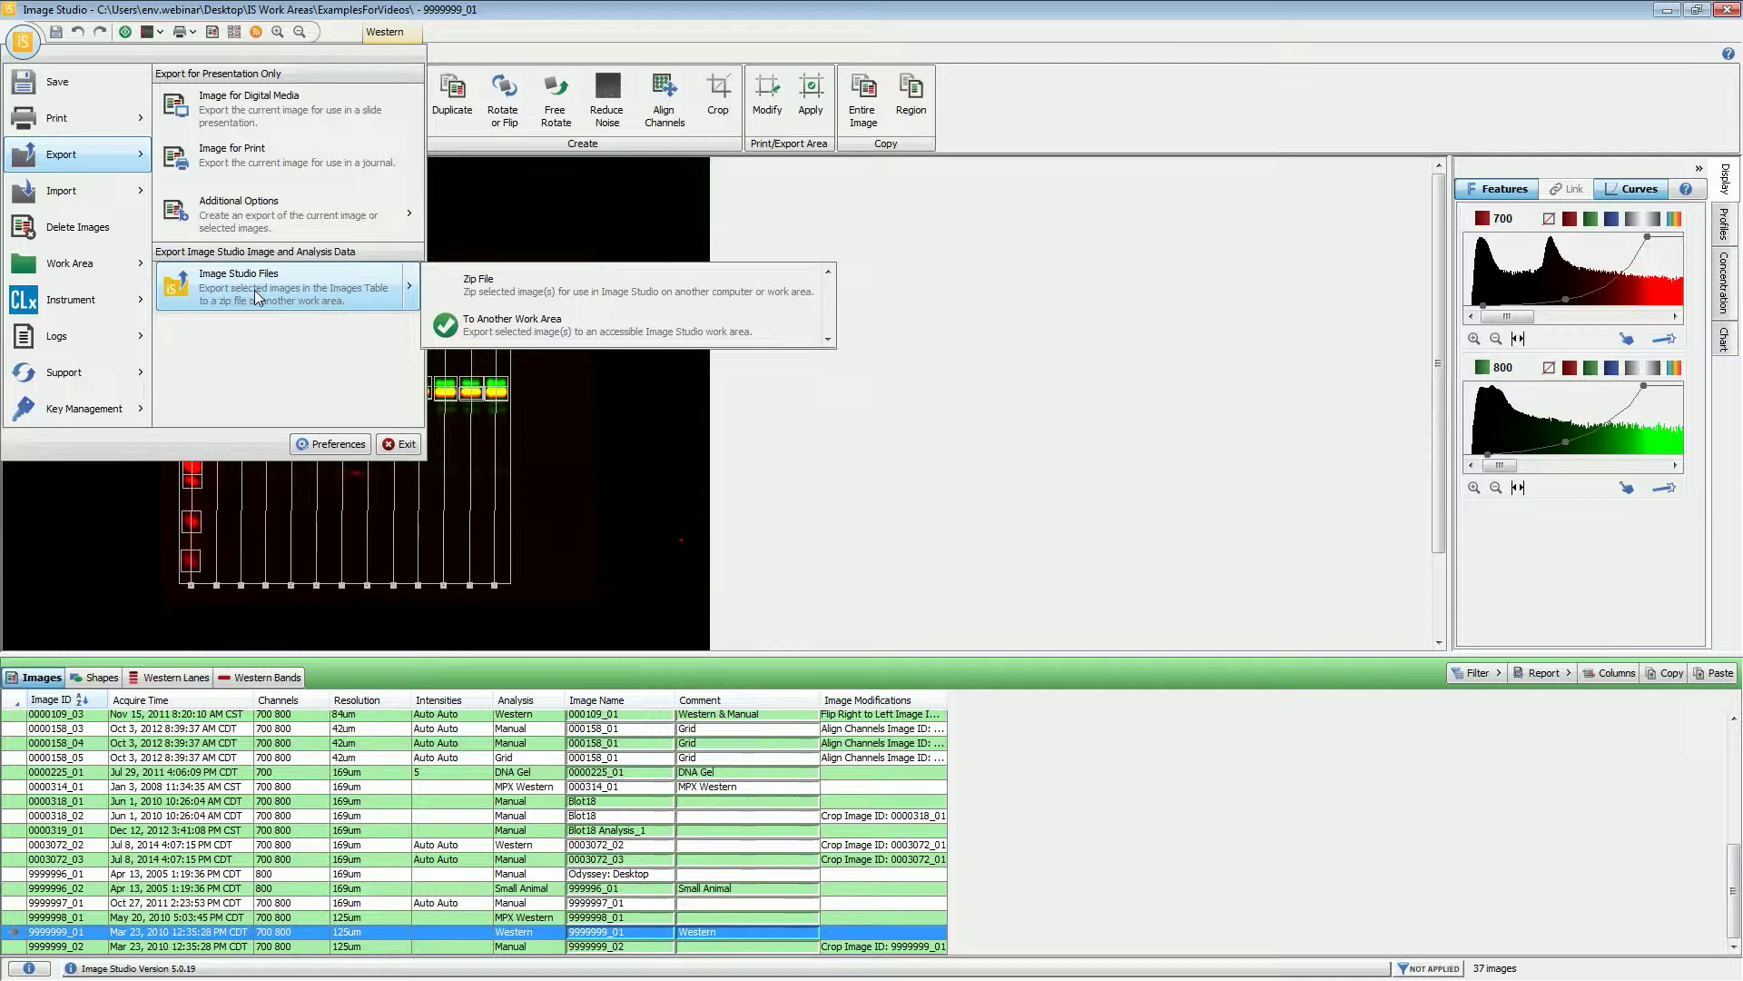
- Start an Image for Digital Media export and reset its output size to 1038 x 878 pixels
click(231, 115)
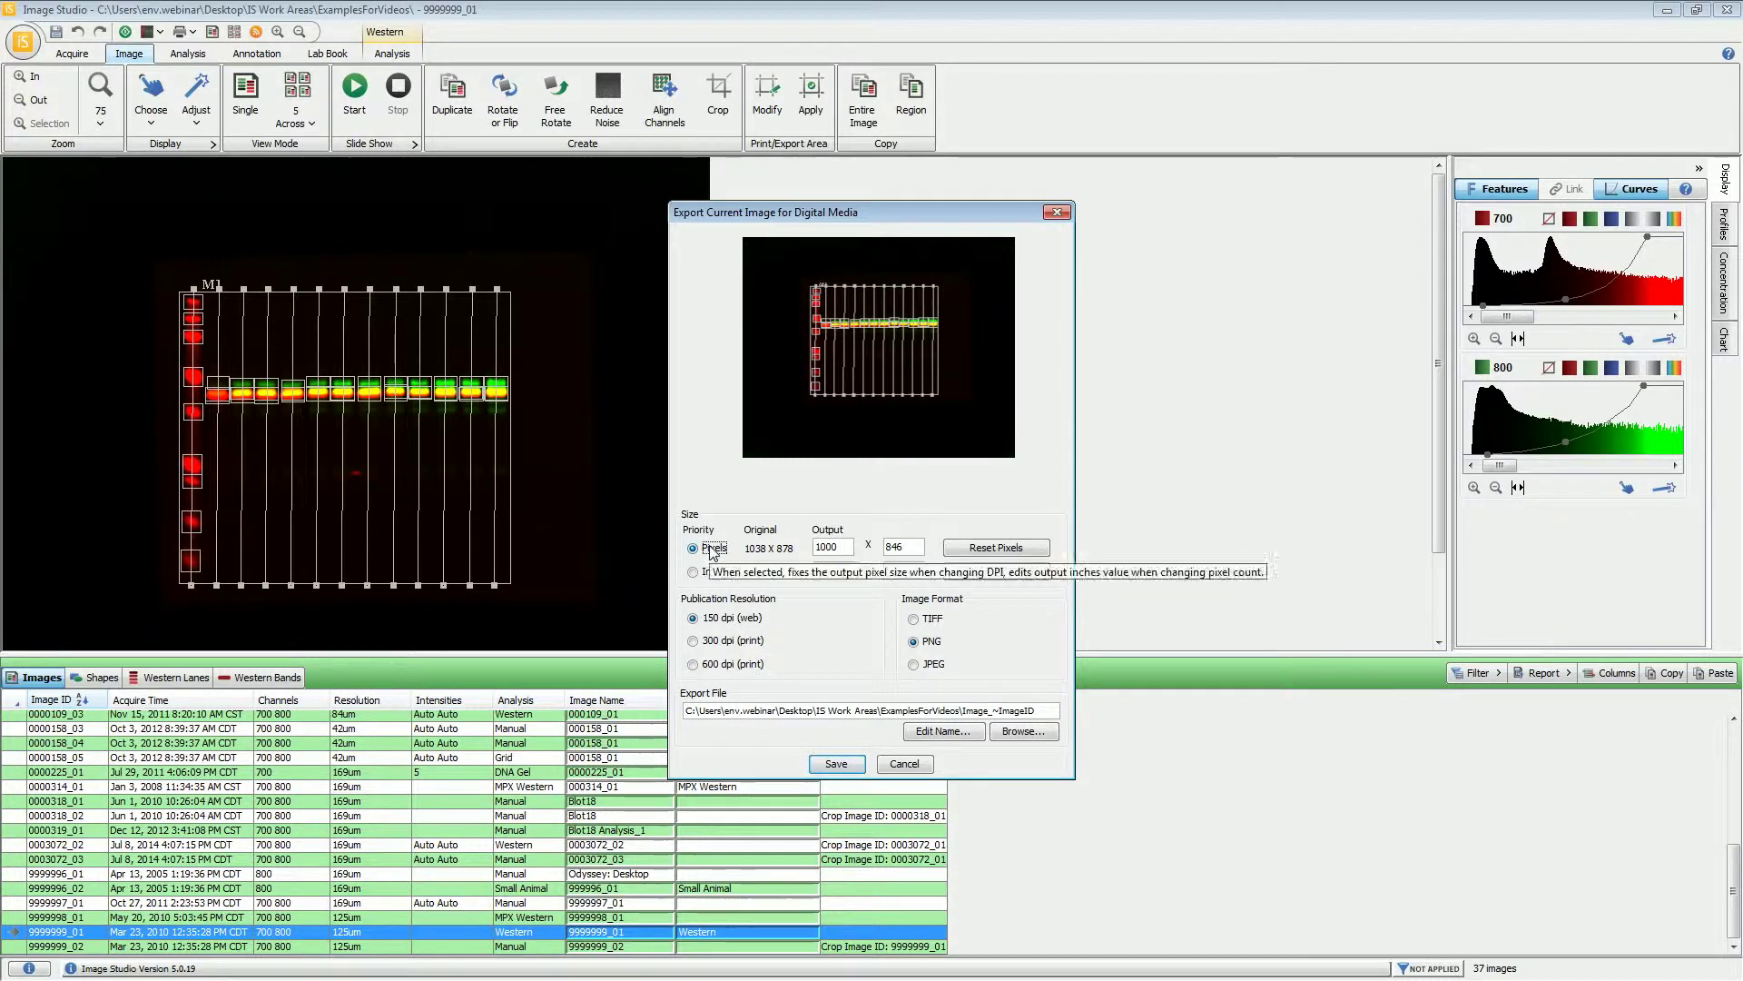
click(1011, 553)
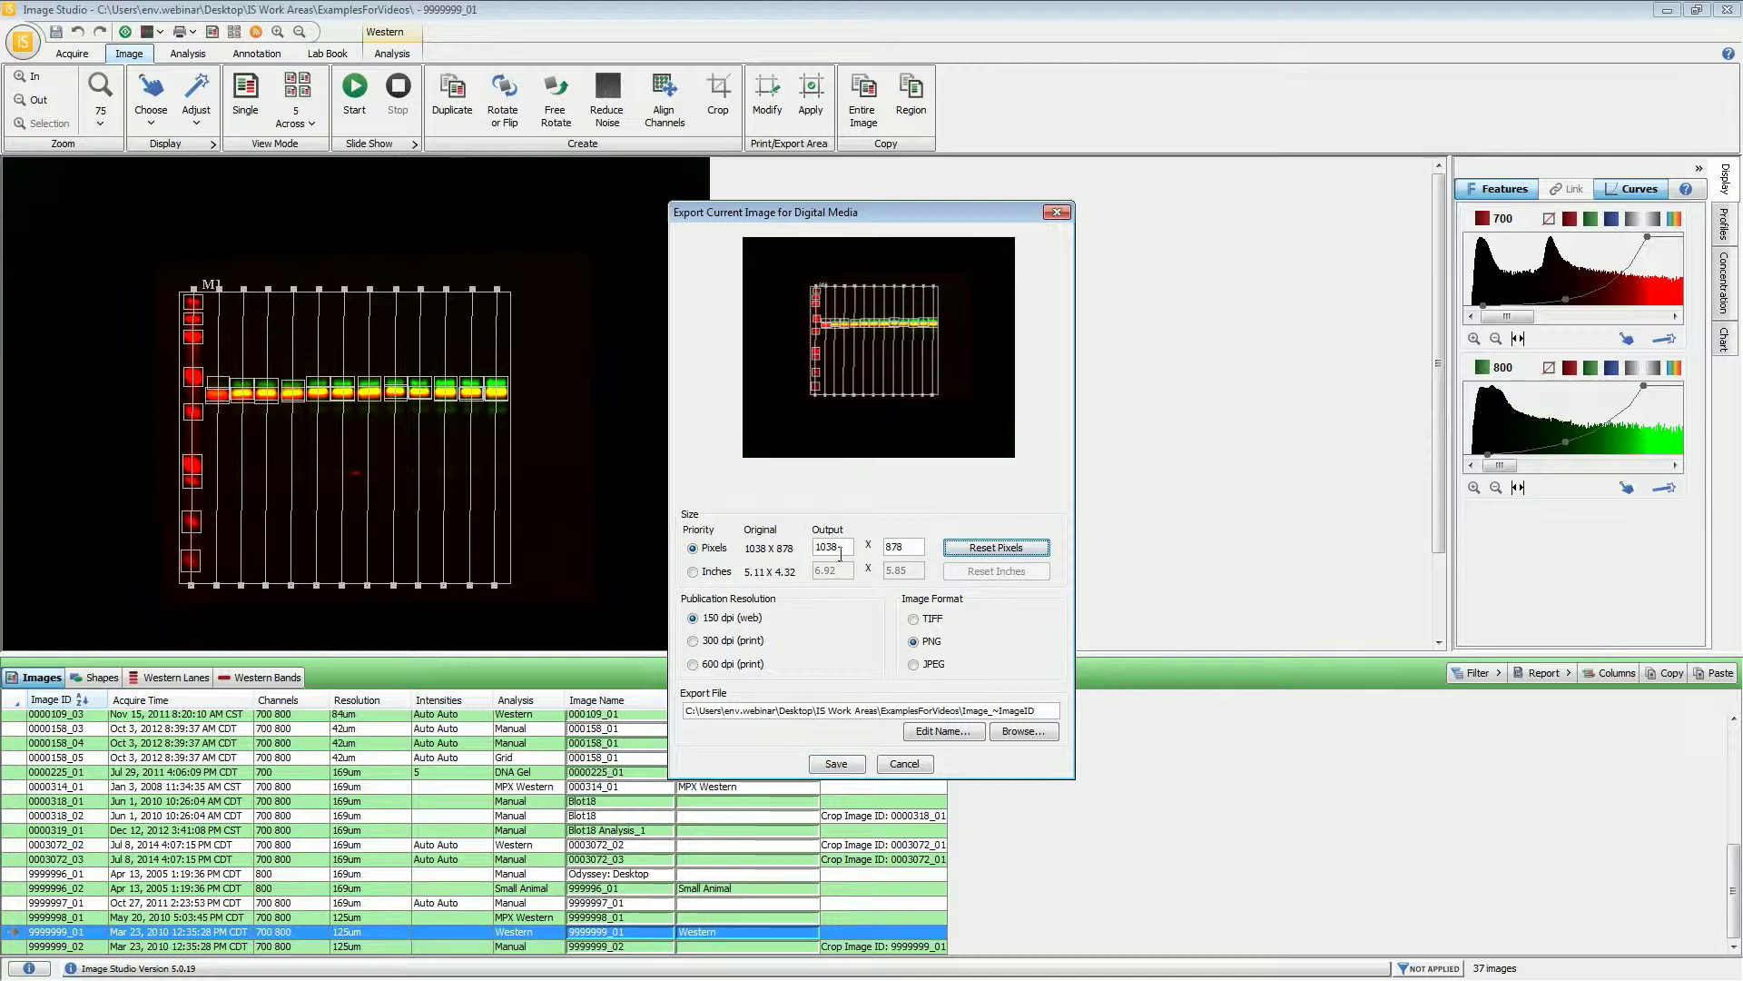
drag(849, 546, 821, 549)
drag(1038, 710, 964, 712)
- Keep the Image_~ImageID file name and cancel the digital-media export
click(941, 731)
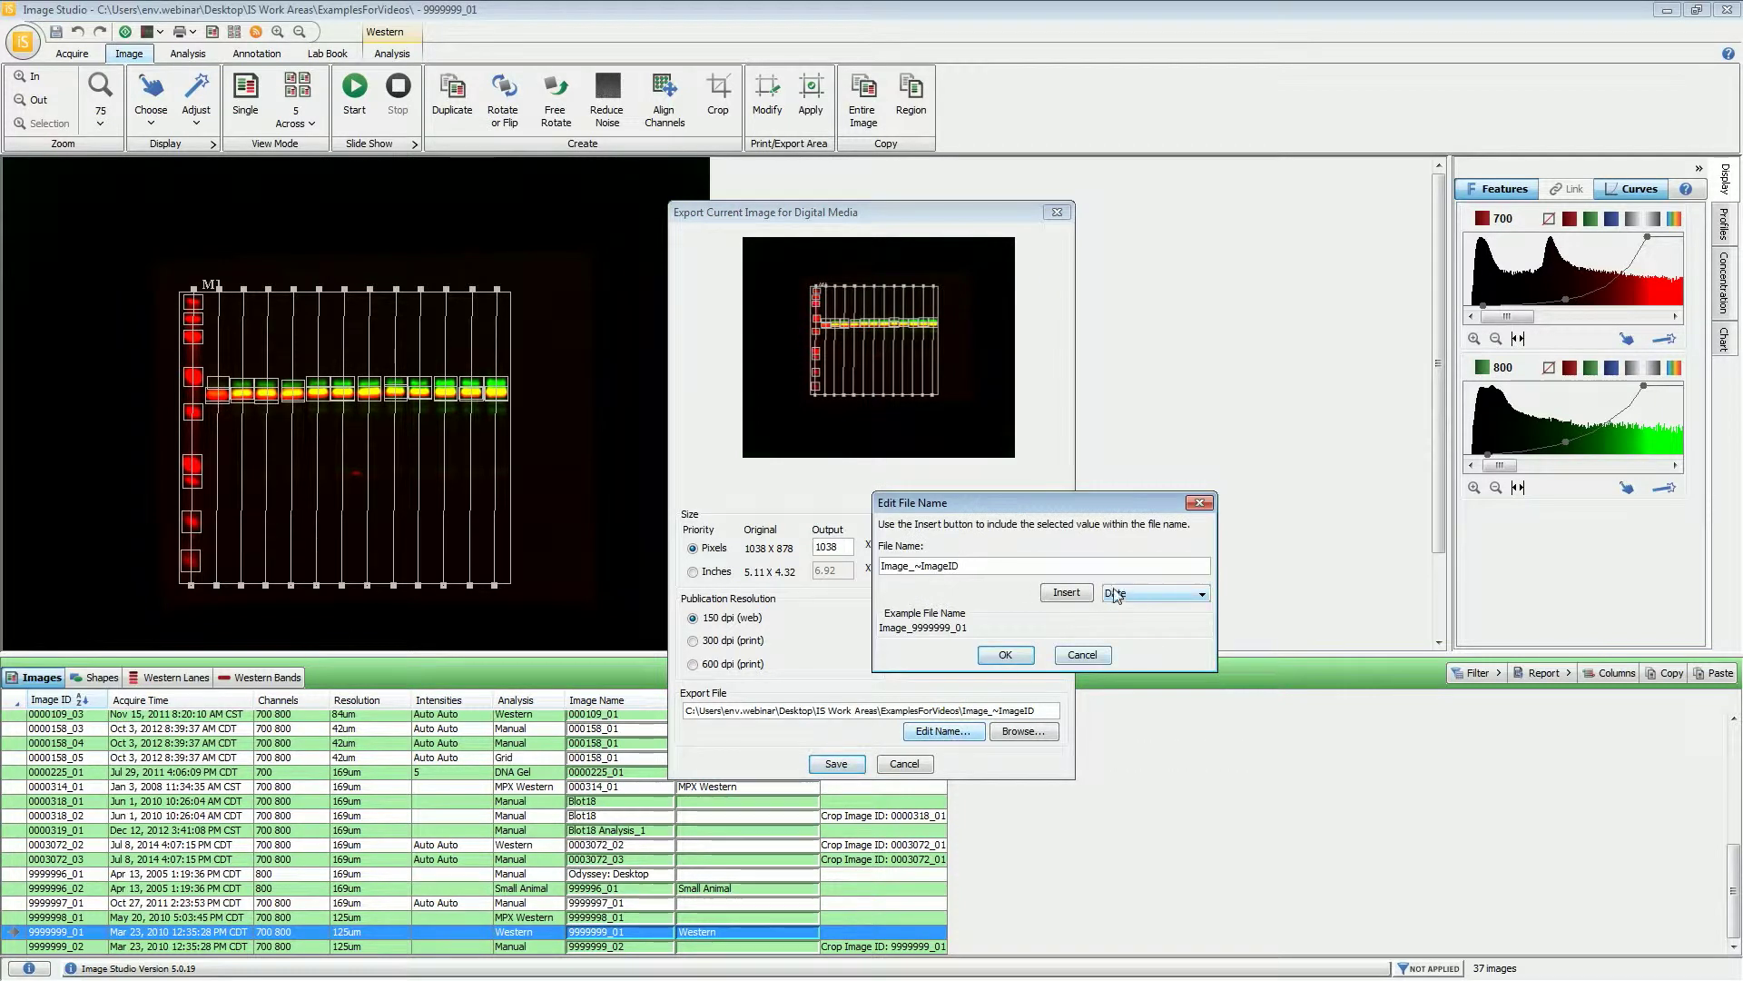
click(1081, 655)
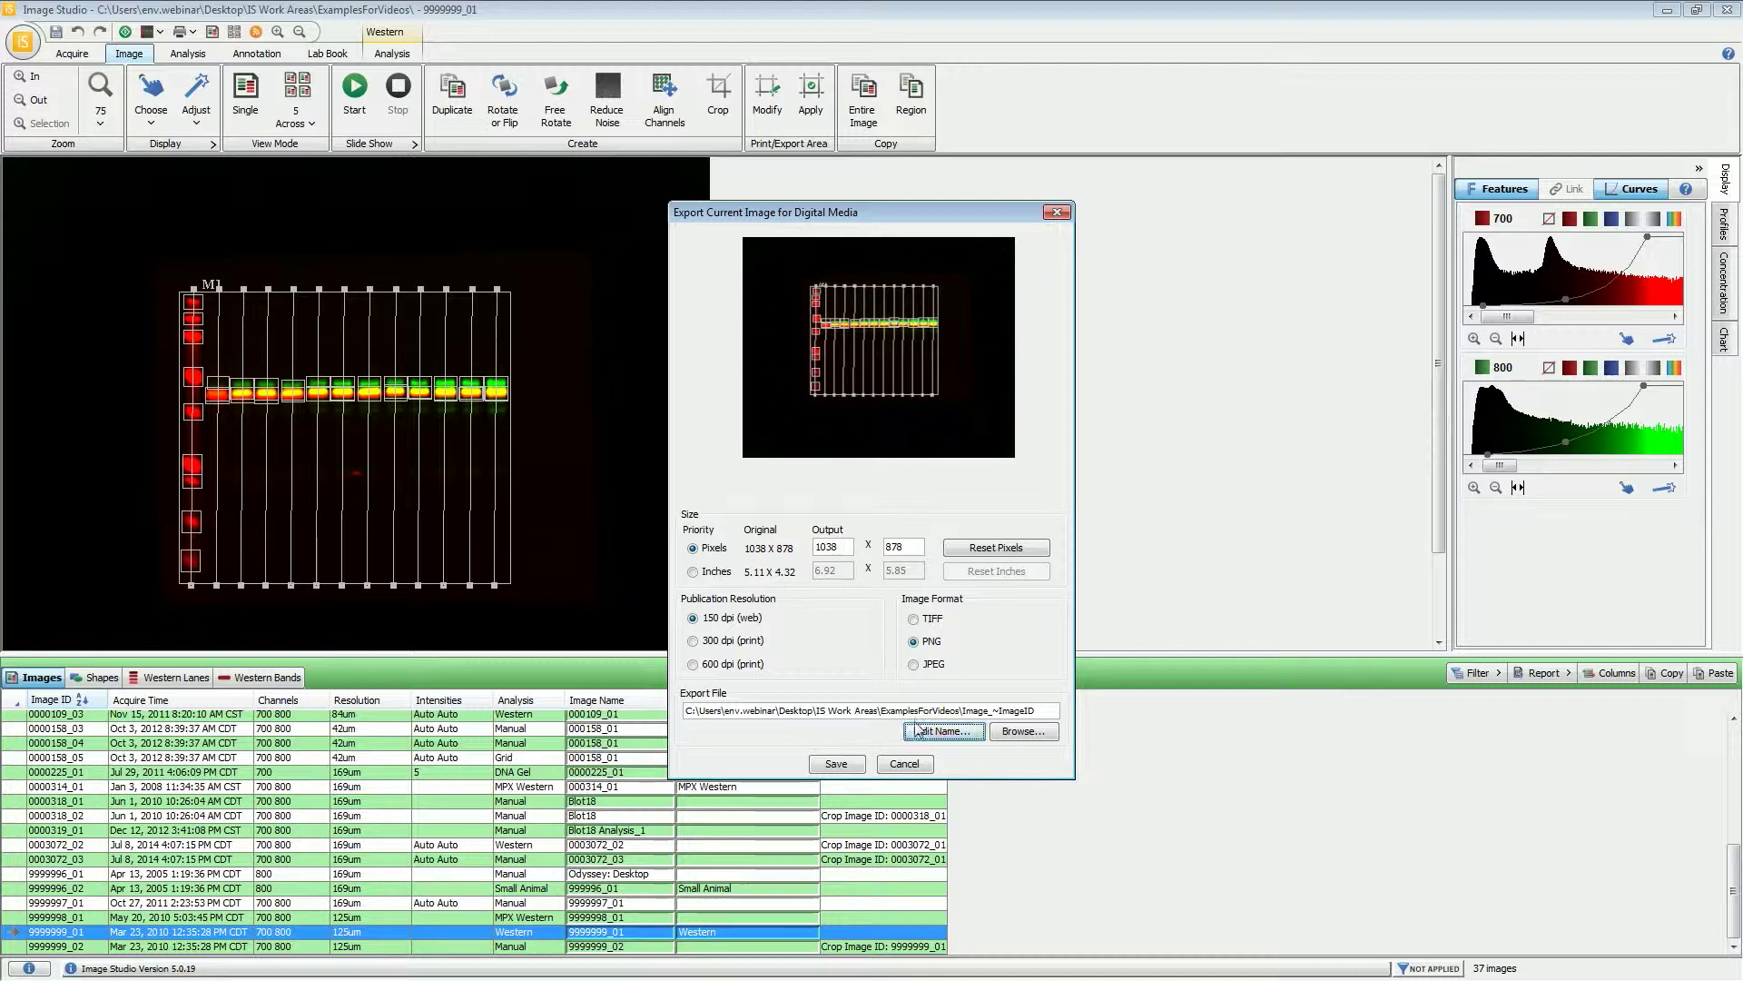
click(905, 765)
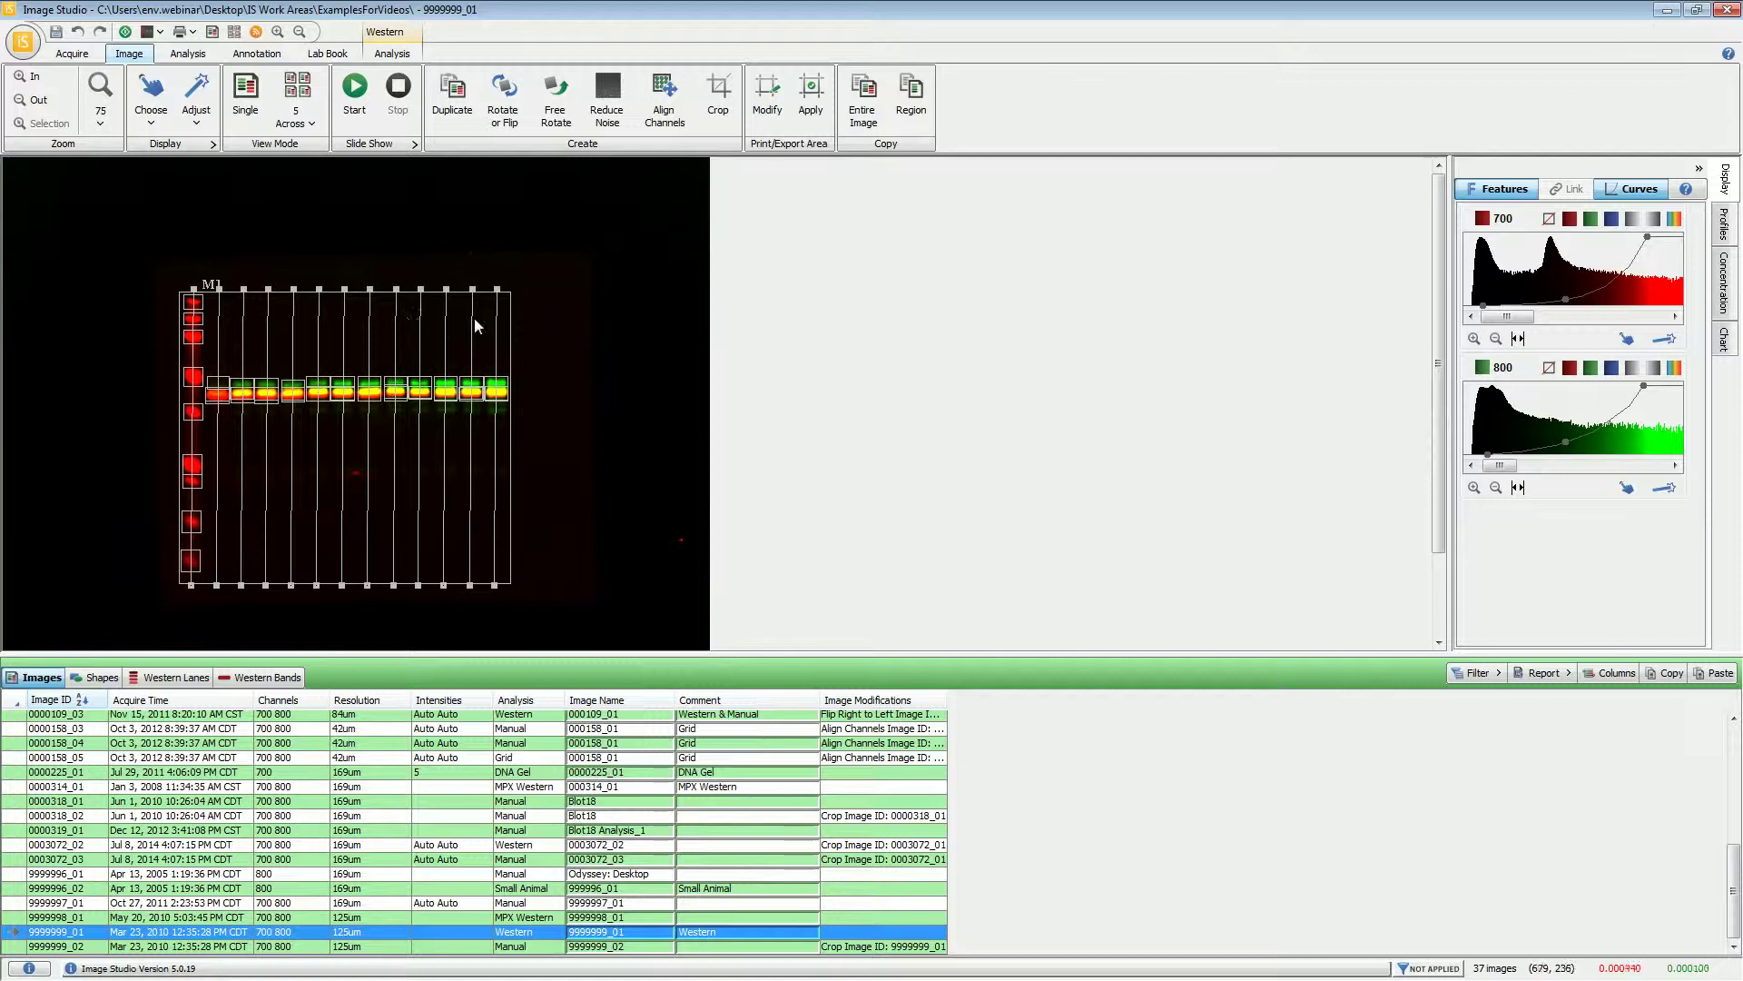
- Hide Features, show the 700 channel in grey with 800 off, and zoom out
click(1502, 190)
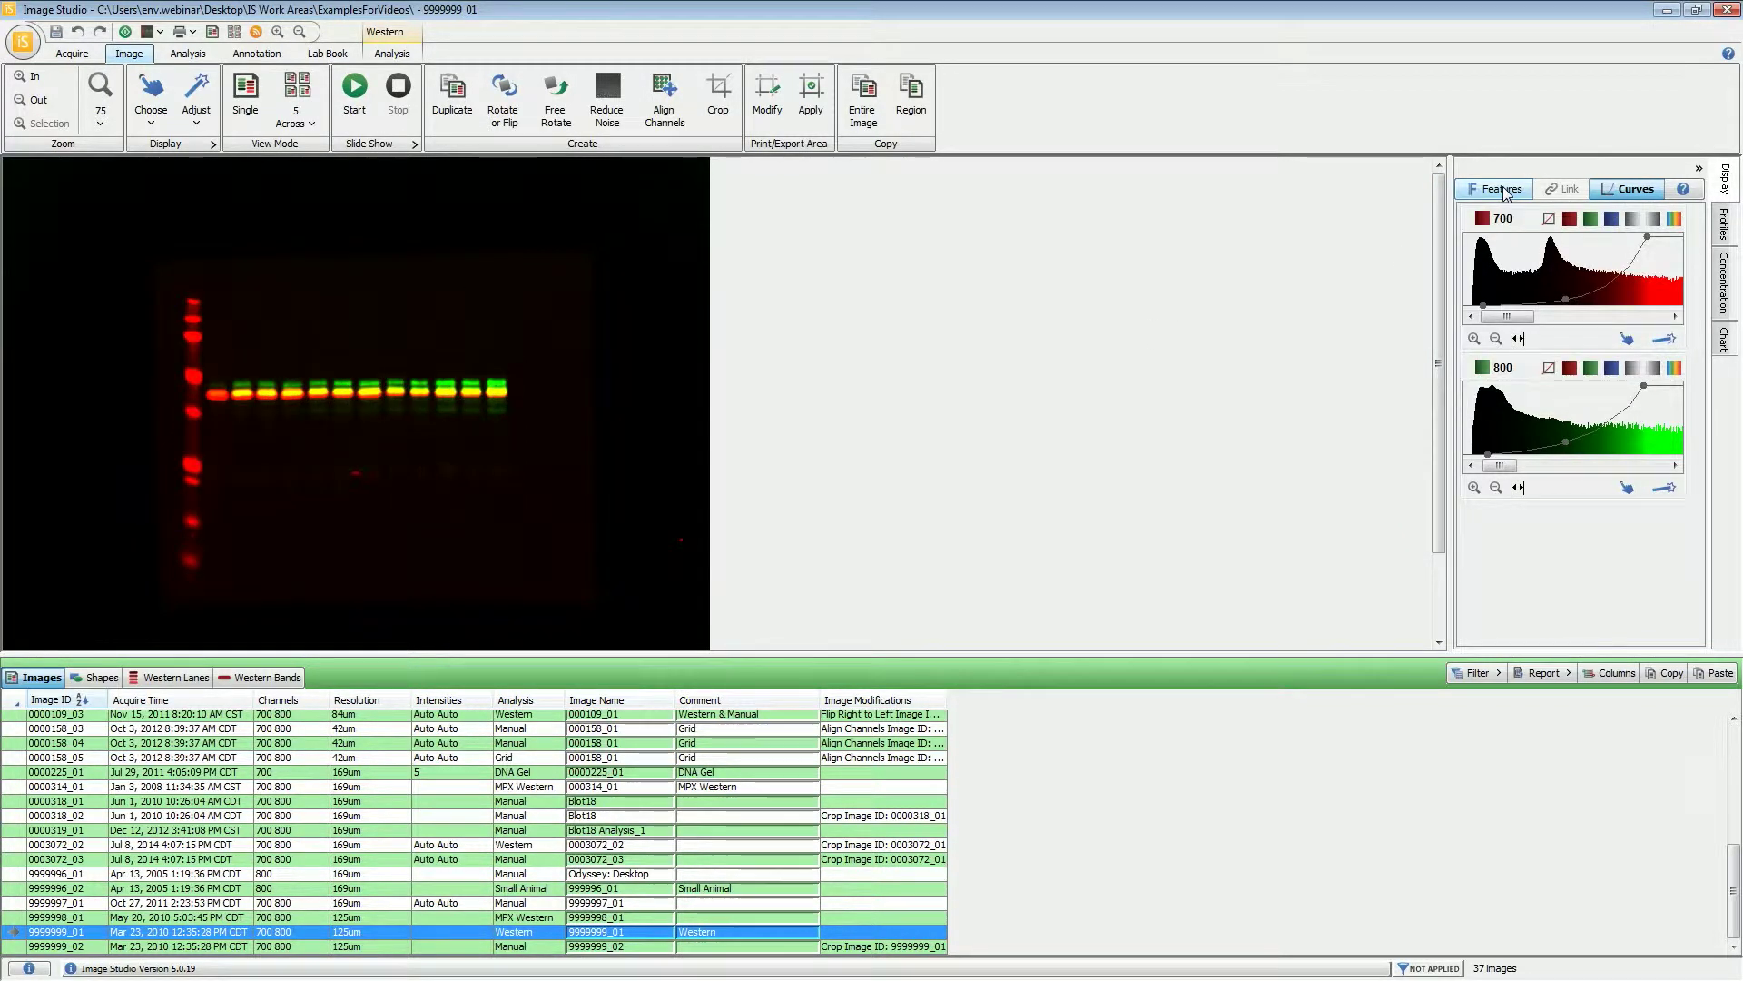
click(1654, 221)
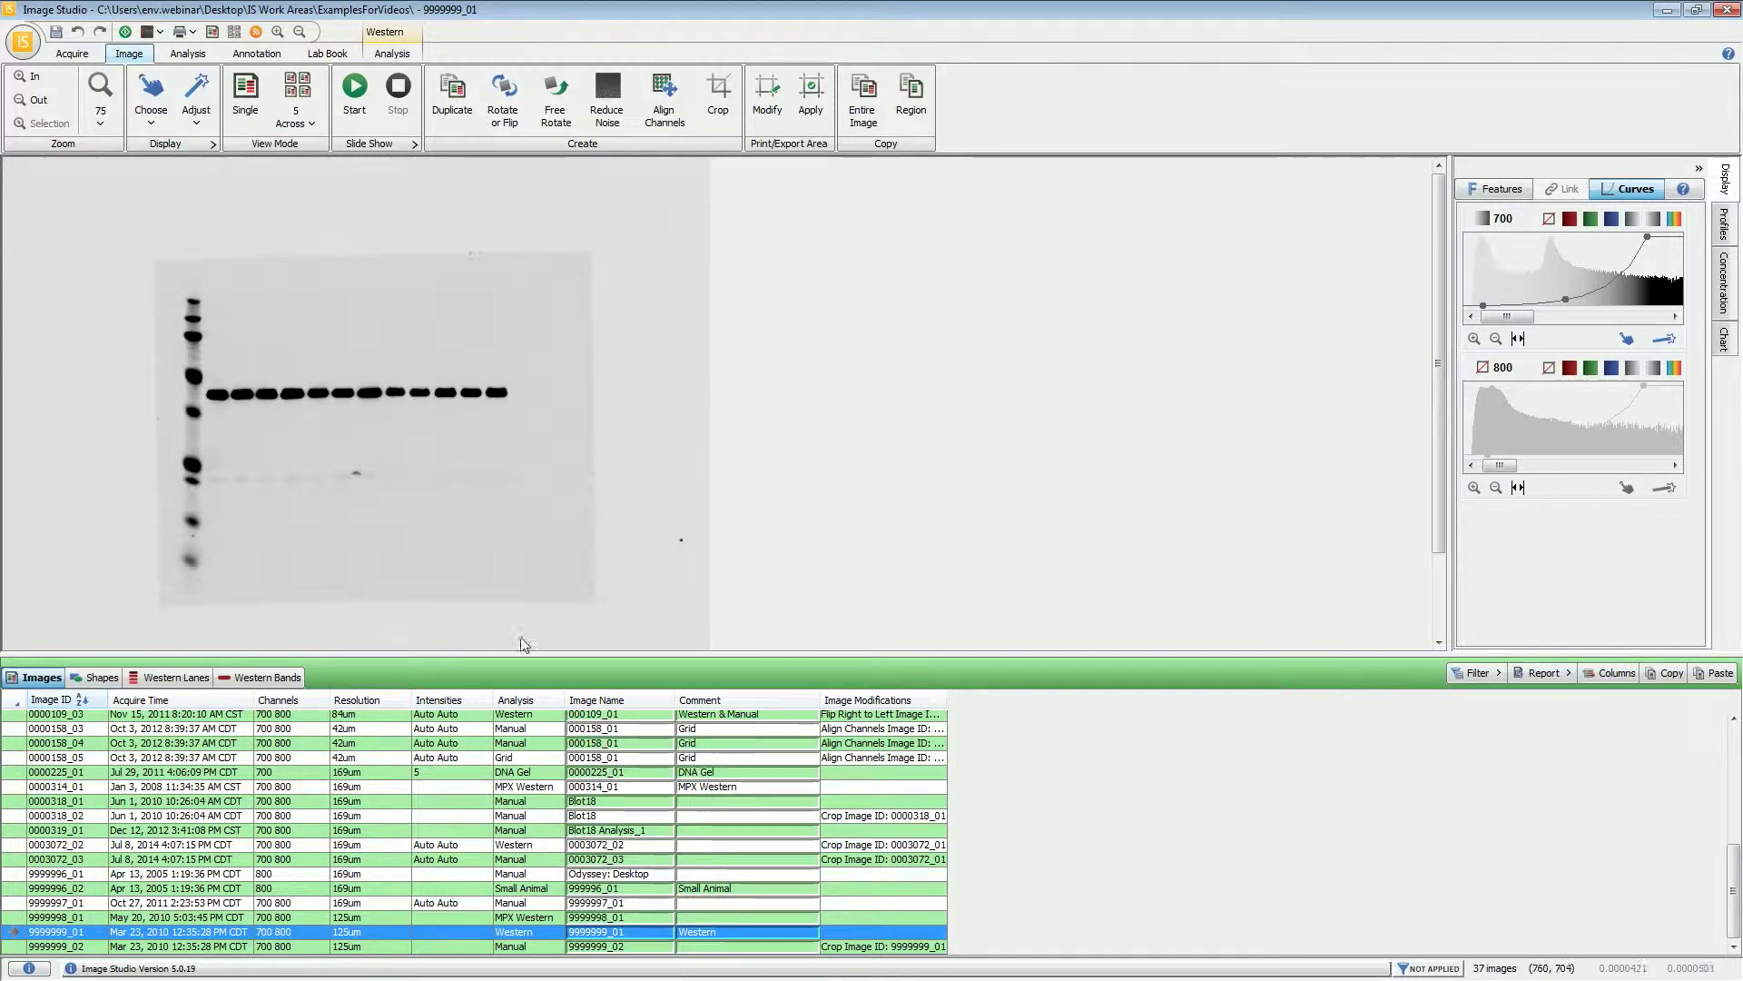
scroll(601, 574, down, 1)
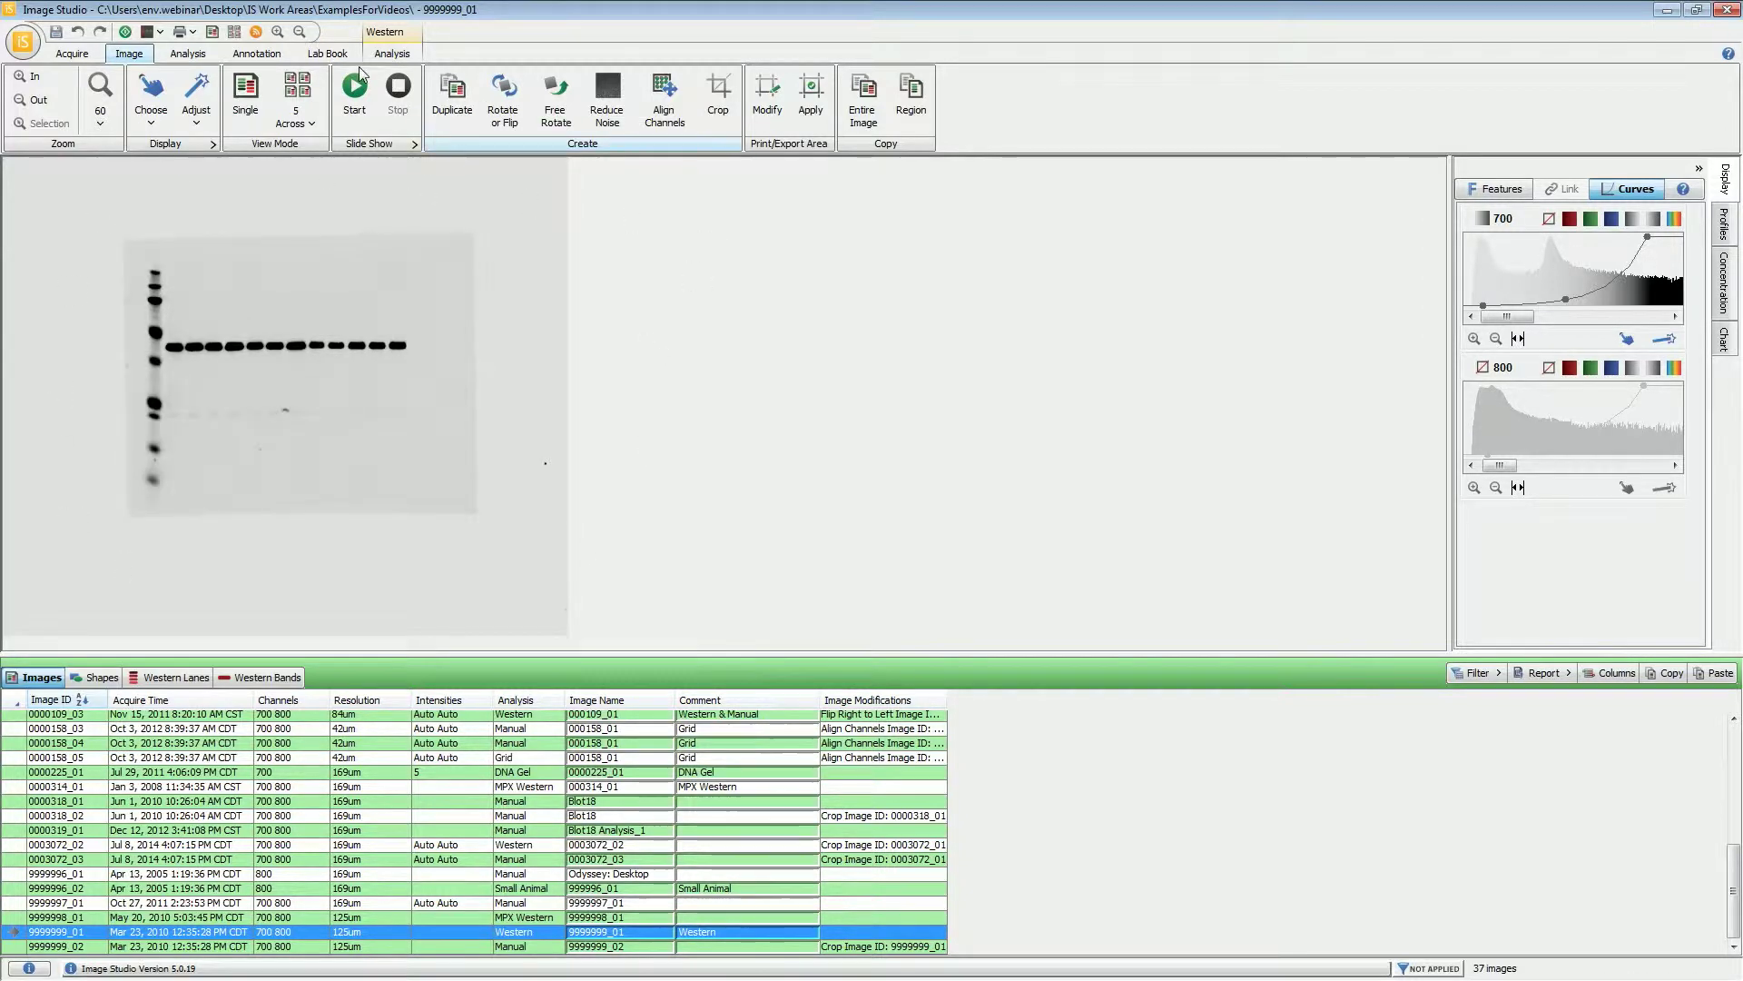
- Apply a print/export area around the blot with its bottom edge raised to crop it
click(811, 124)
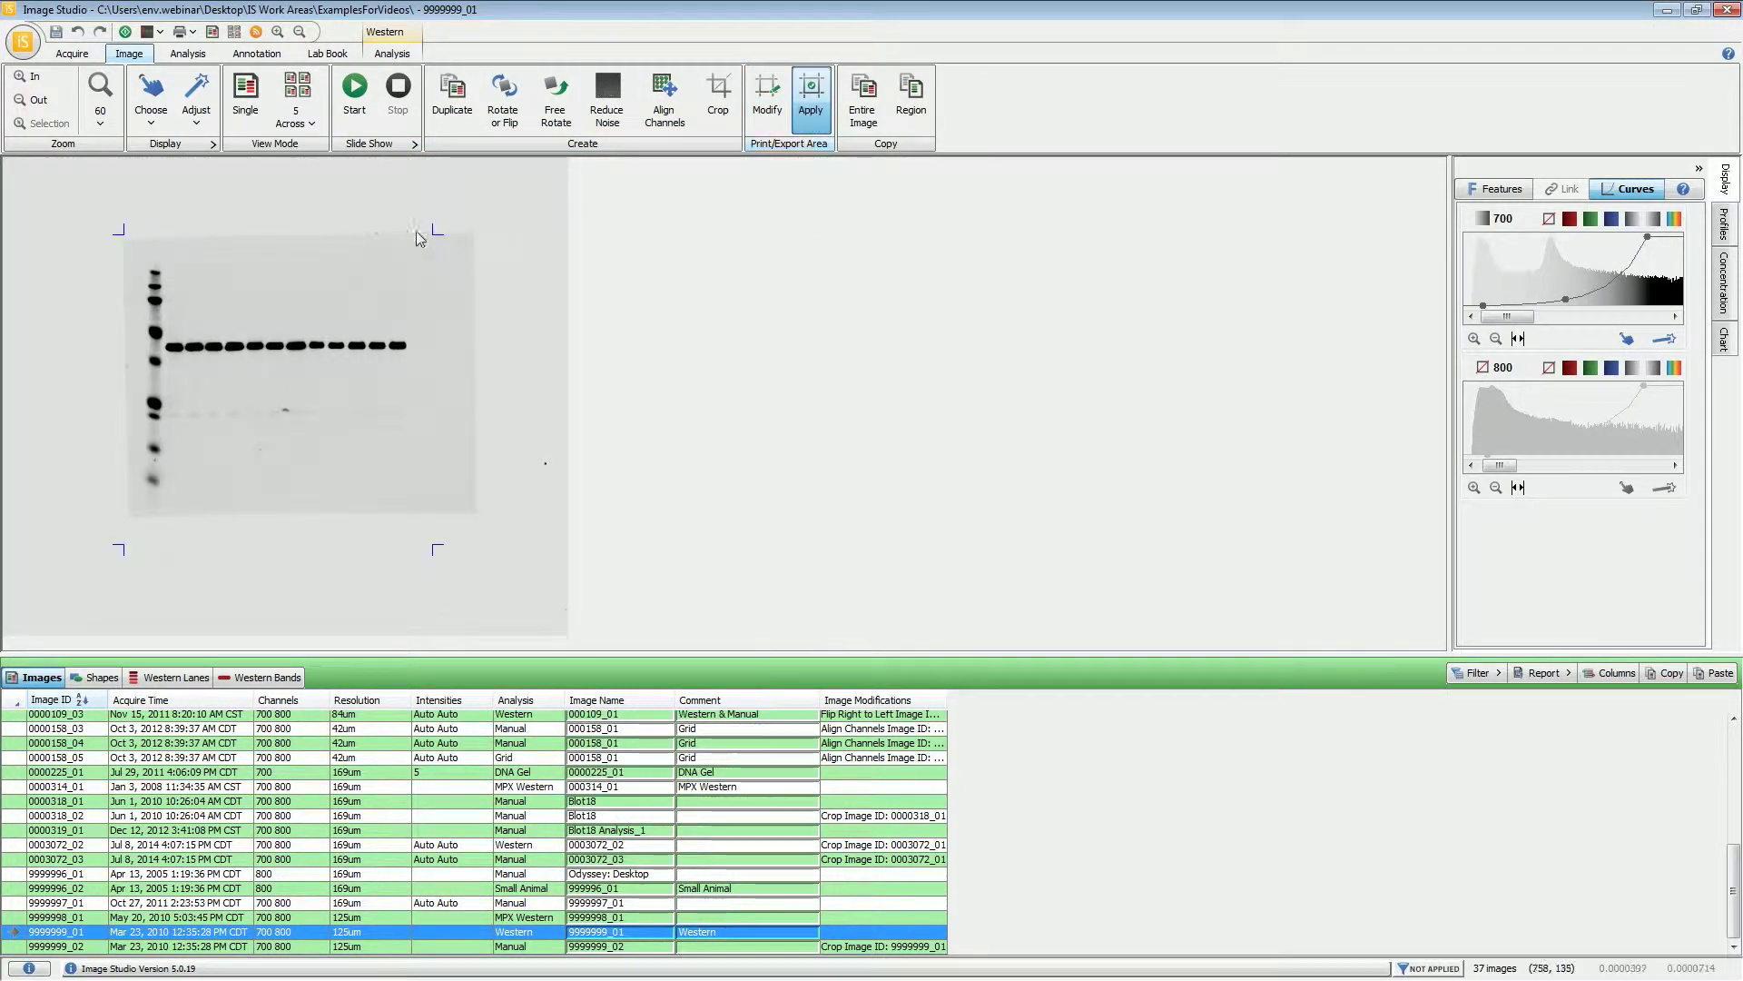
click(767, 109)
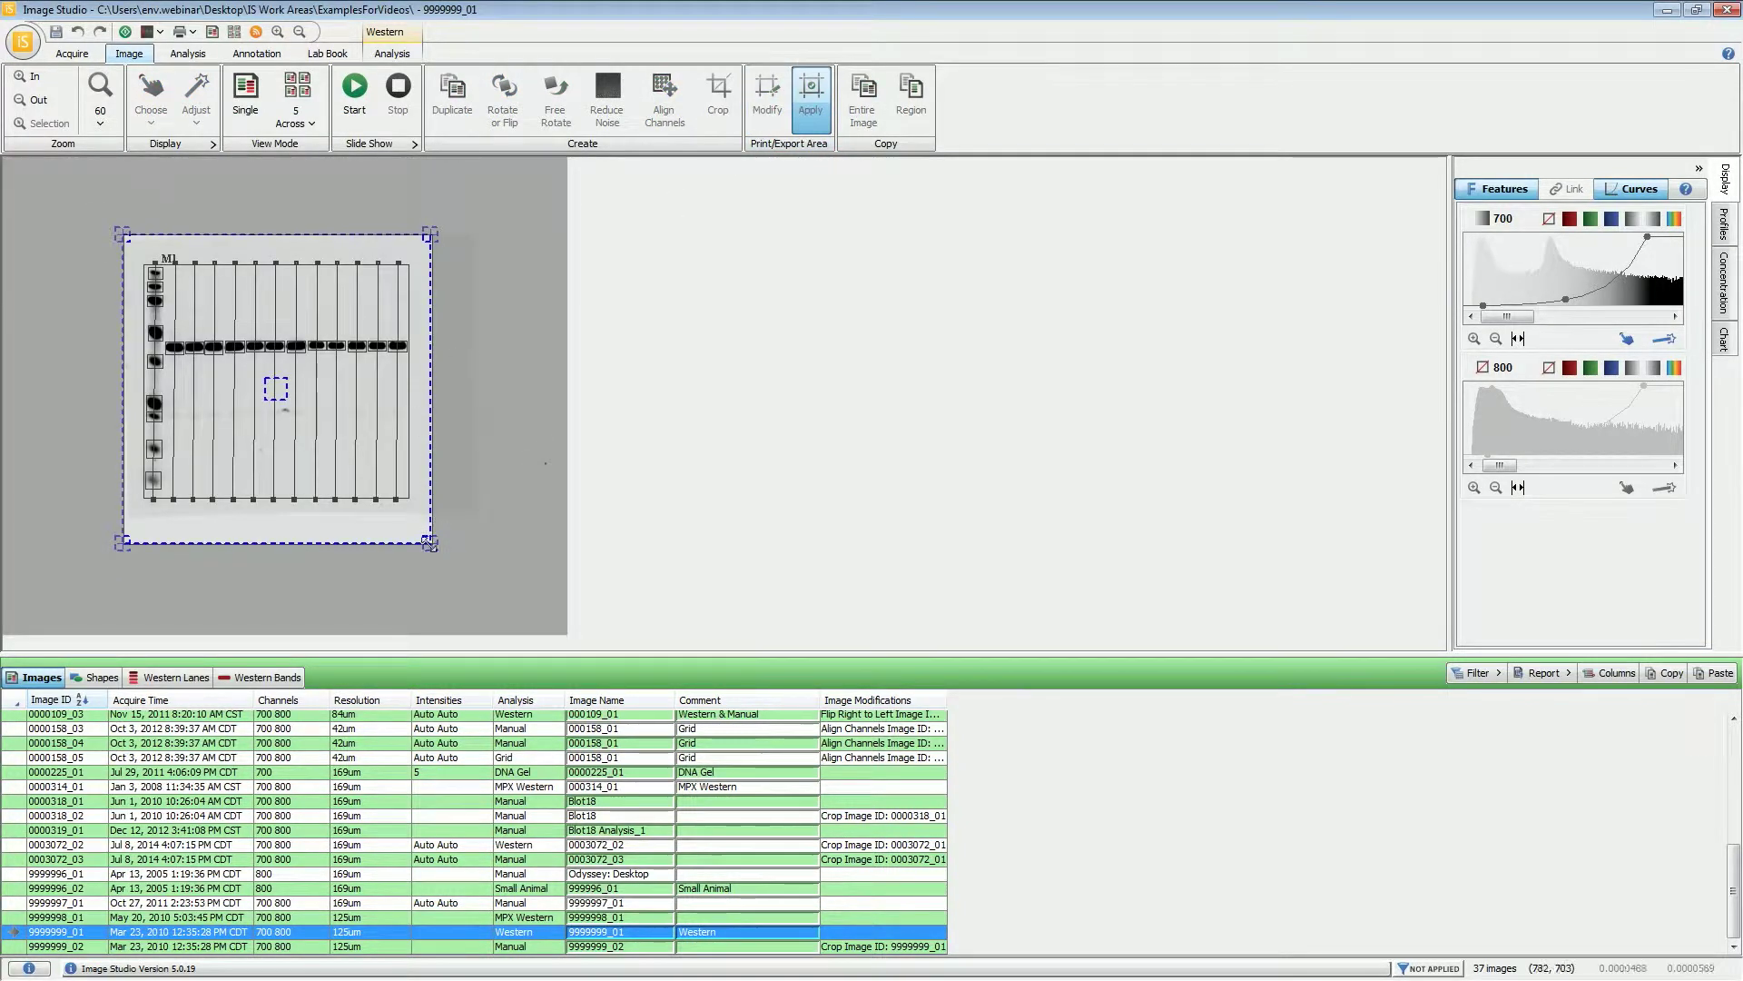
drag(430, 543, 434, 509)
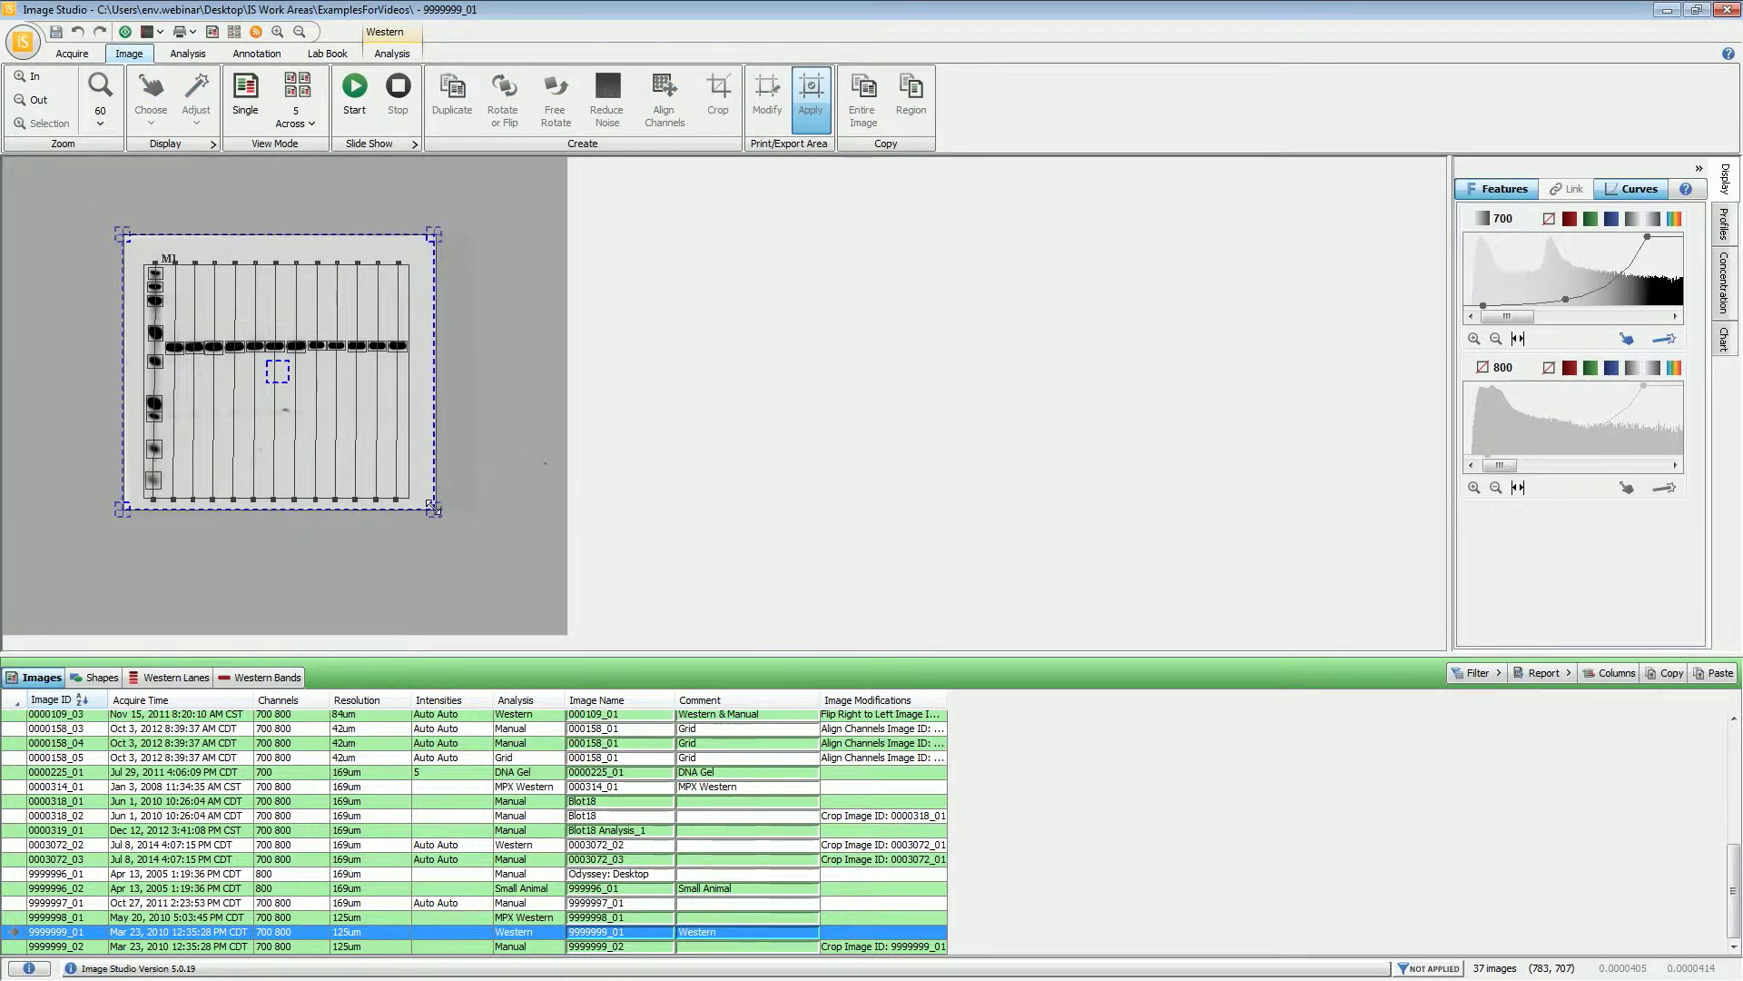
click(811, 114)
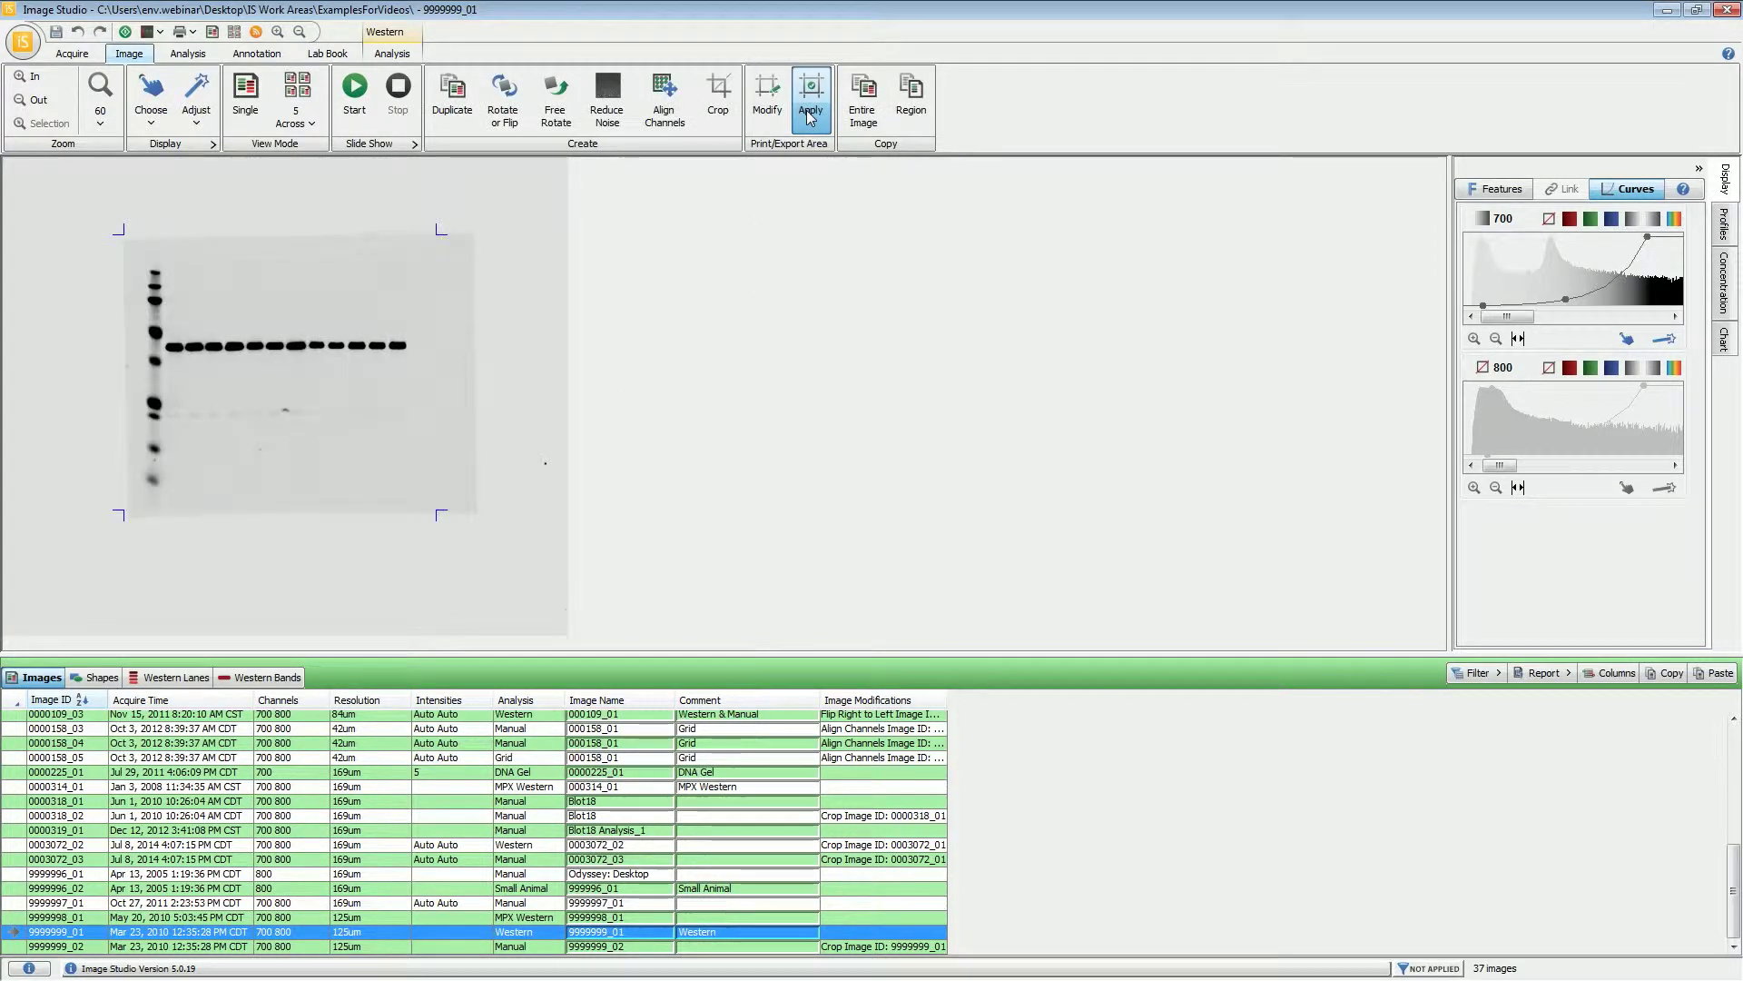
click(22, 41)
- Preview the cropped grayscale blot's digital-media export at 573 x 505 pixels, then close it
mouse_move(32, 156)
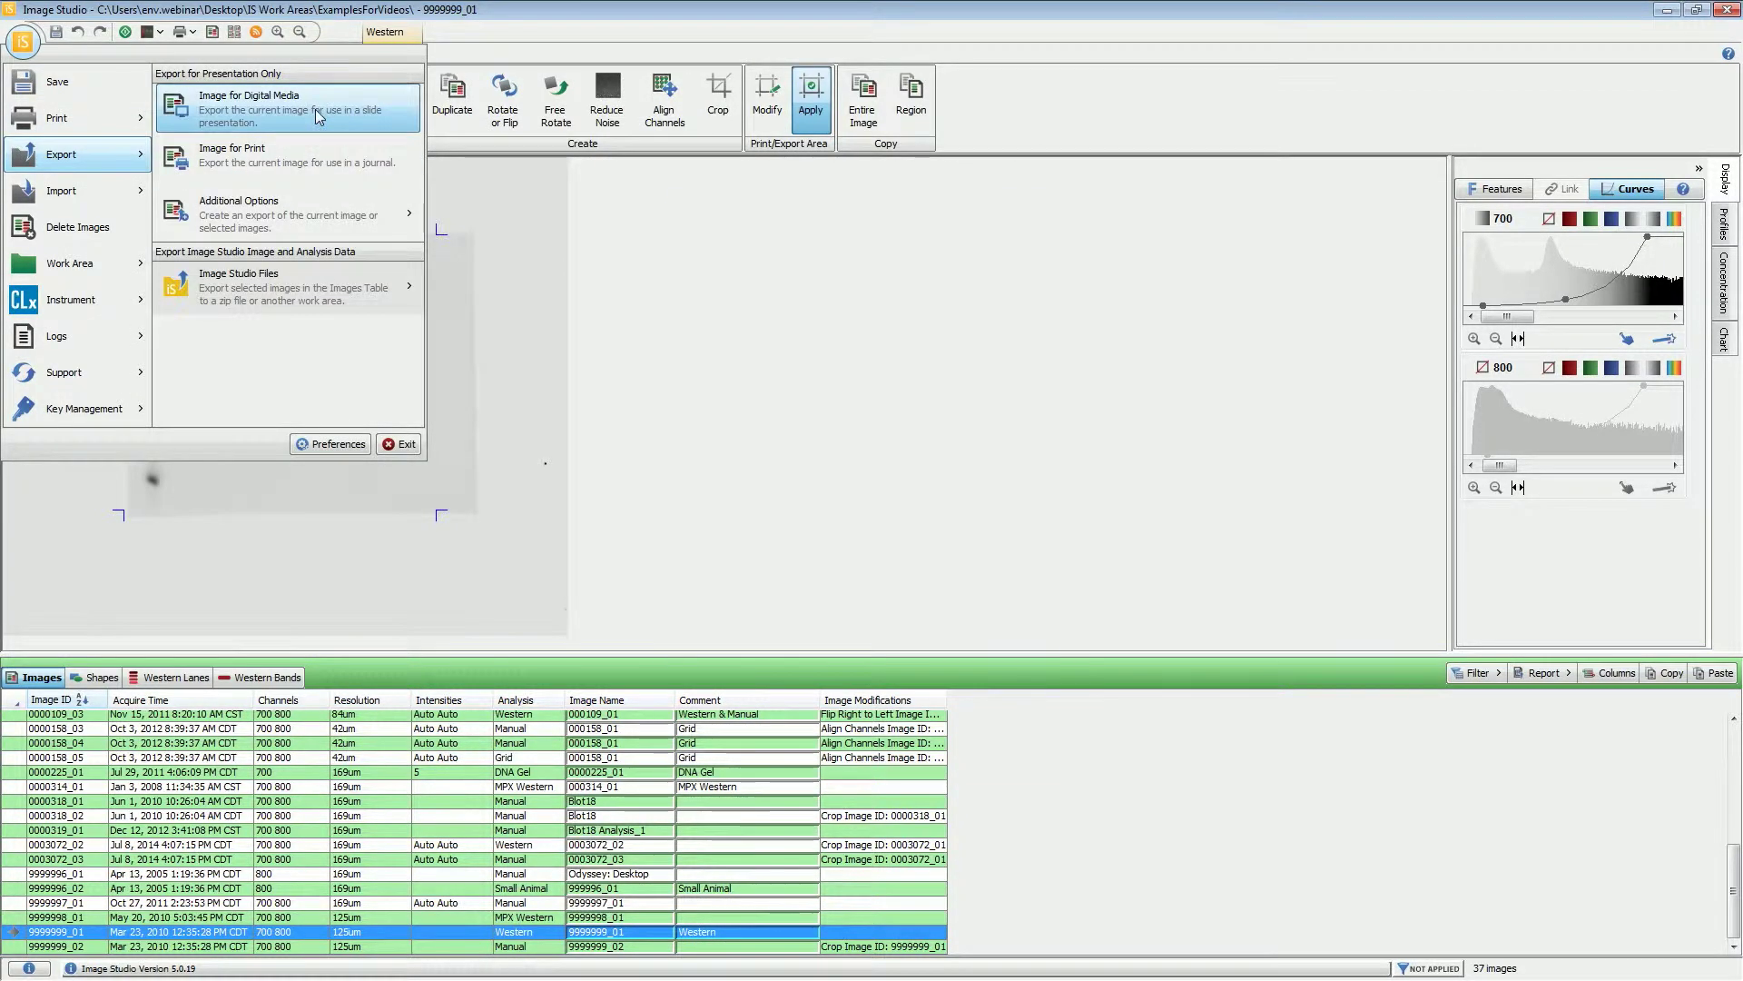
click(249, 101)
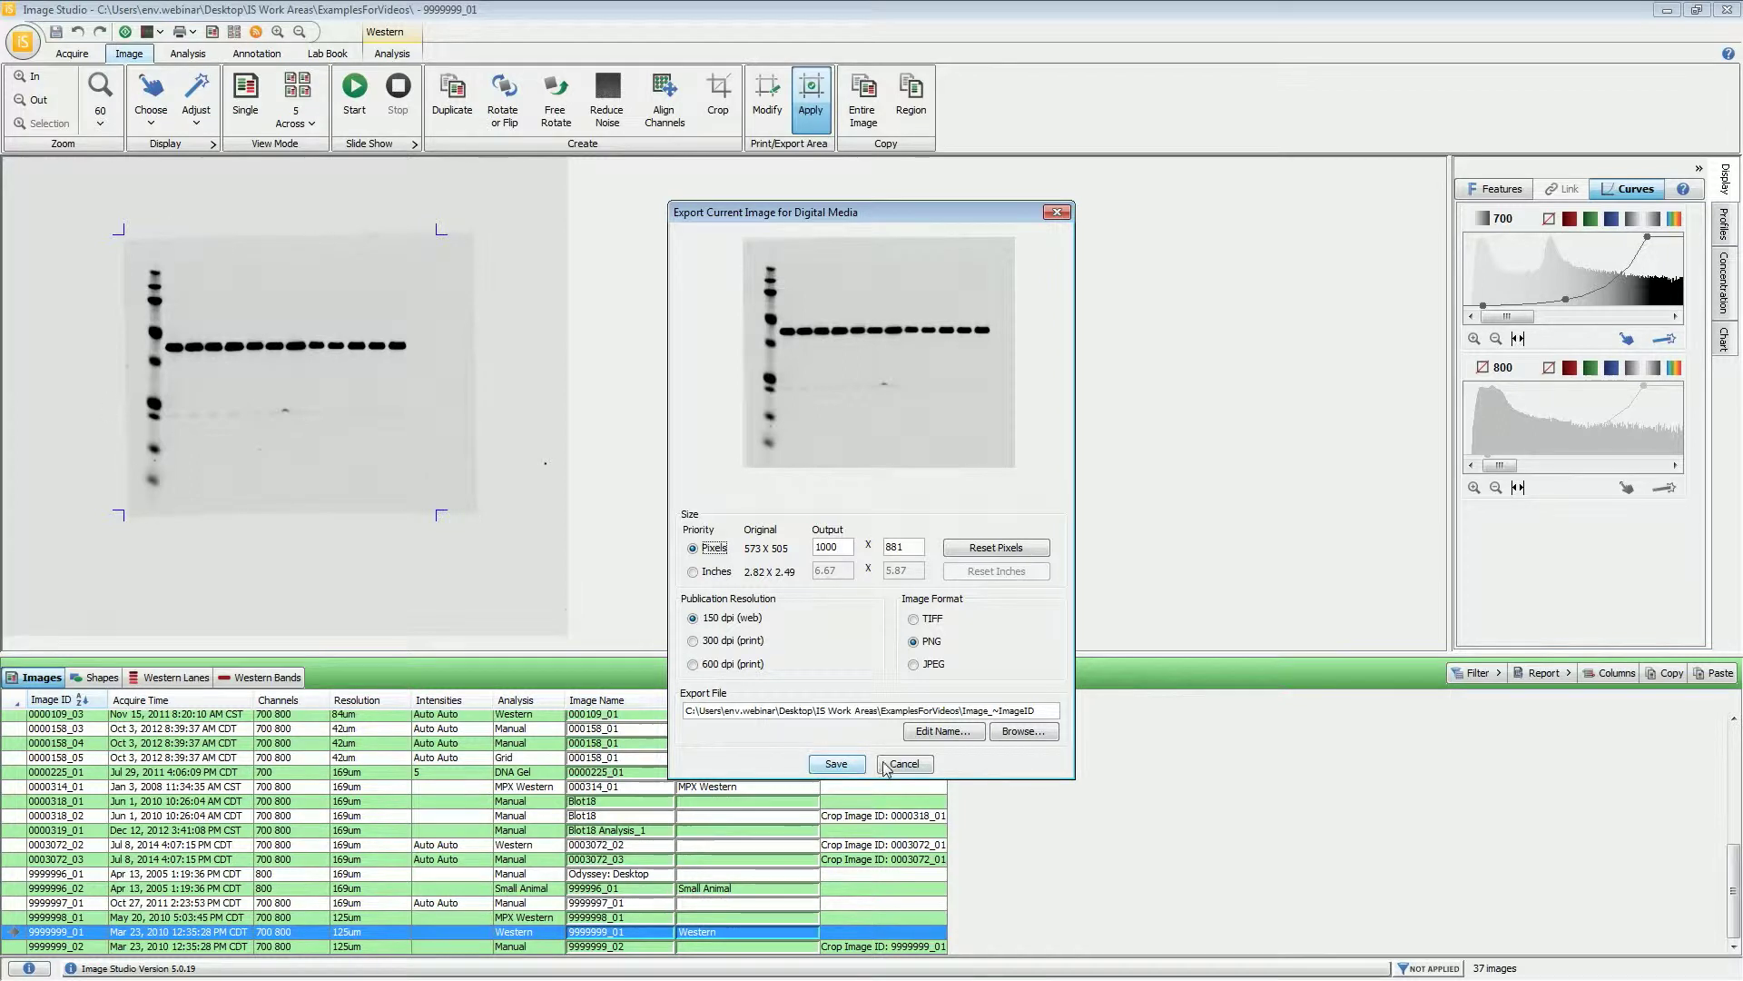
click(837, 764)
- Preview an Image for Print export at original 2.82 x 2.49 inches as TIFF, then cancel
click(23, 41)
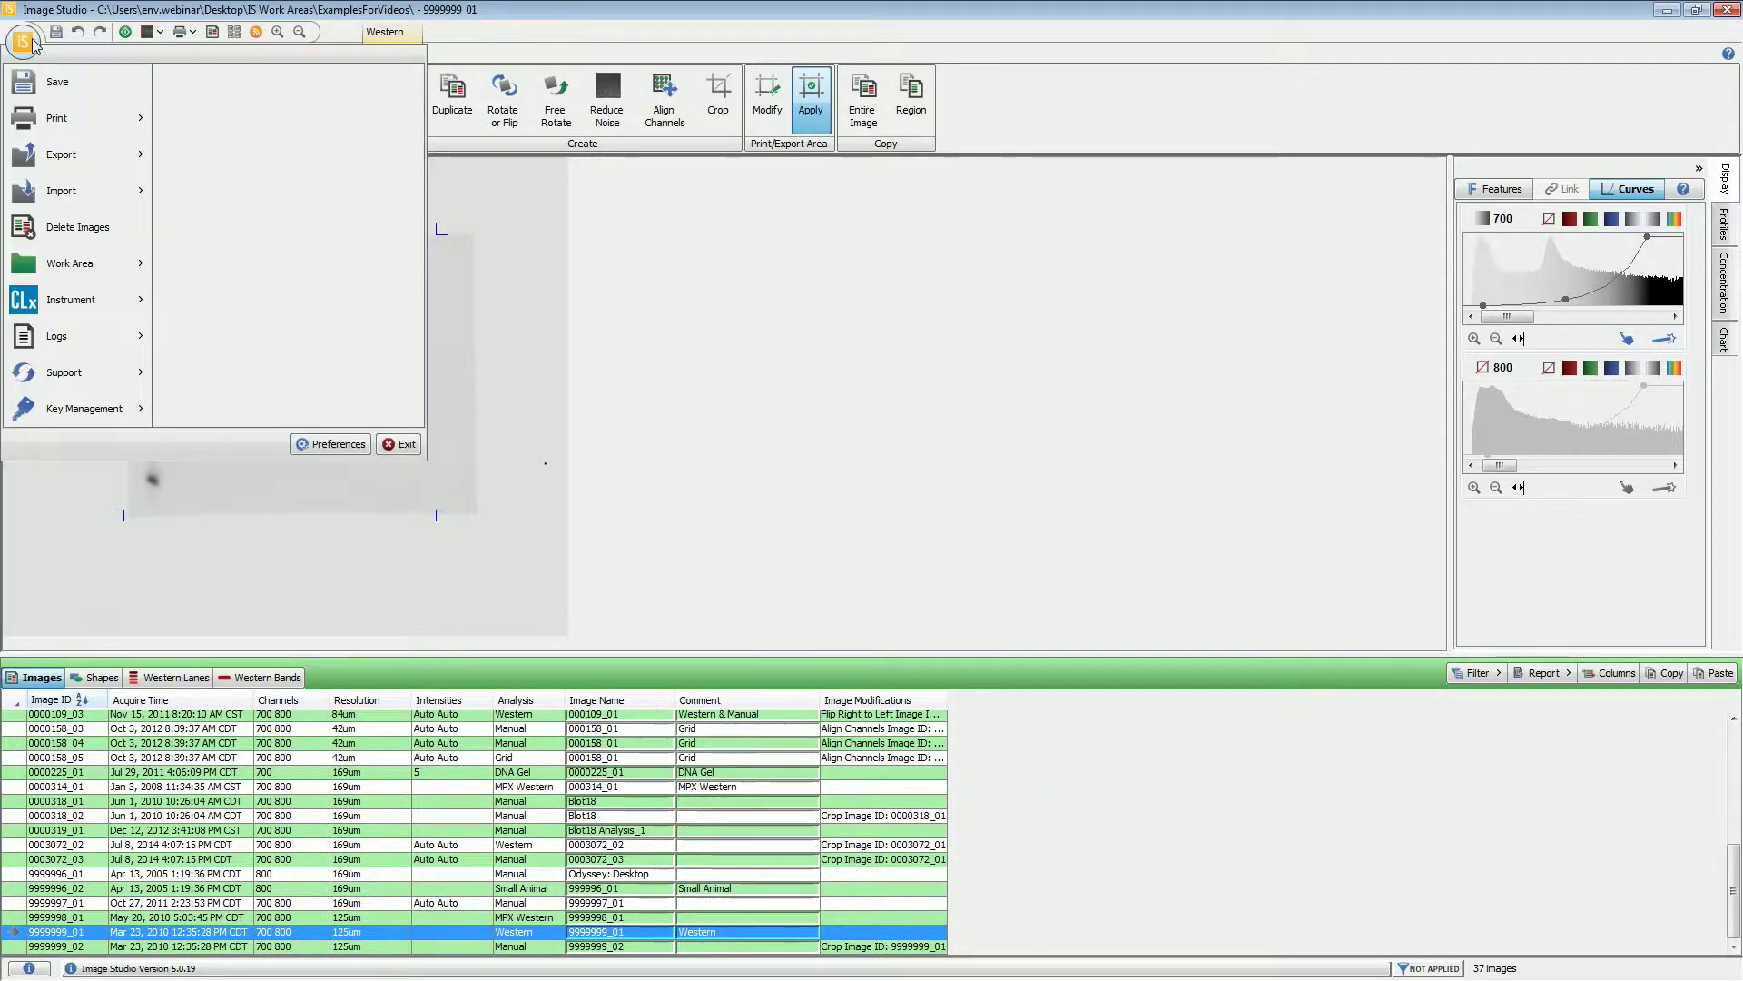
mouse_move(47, 145)
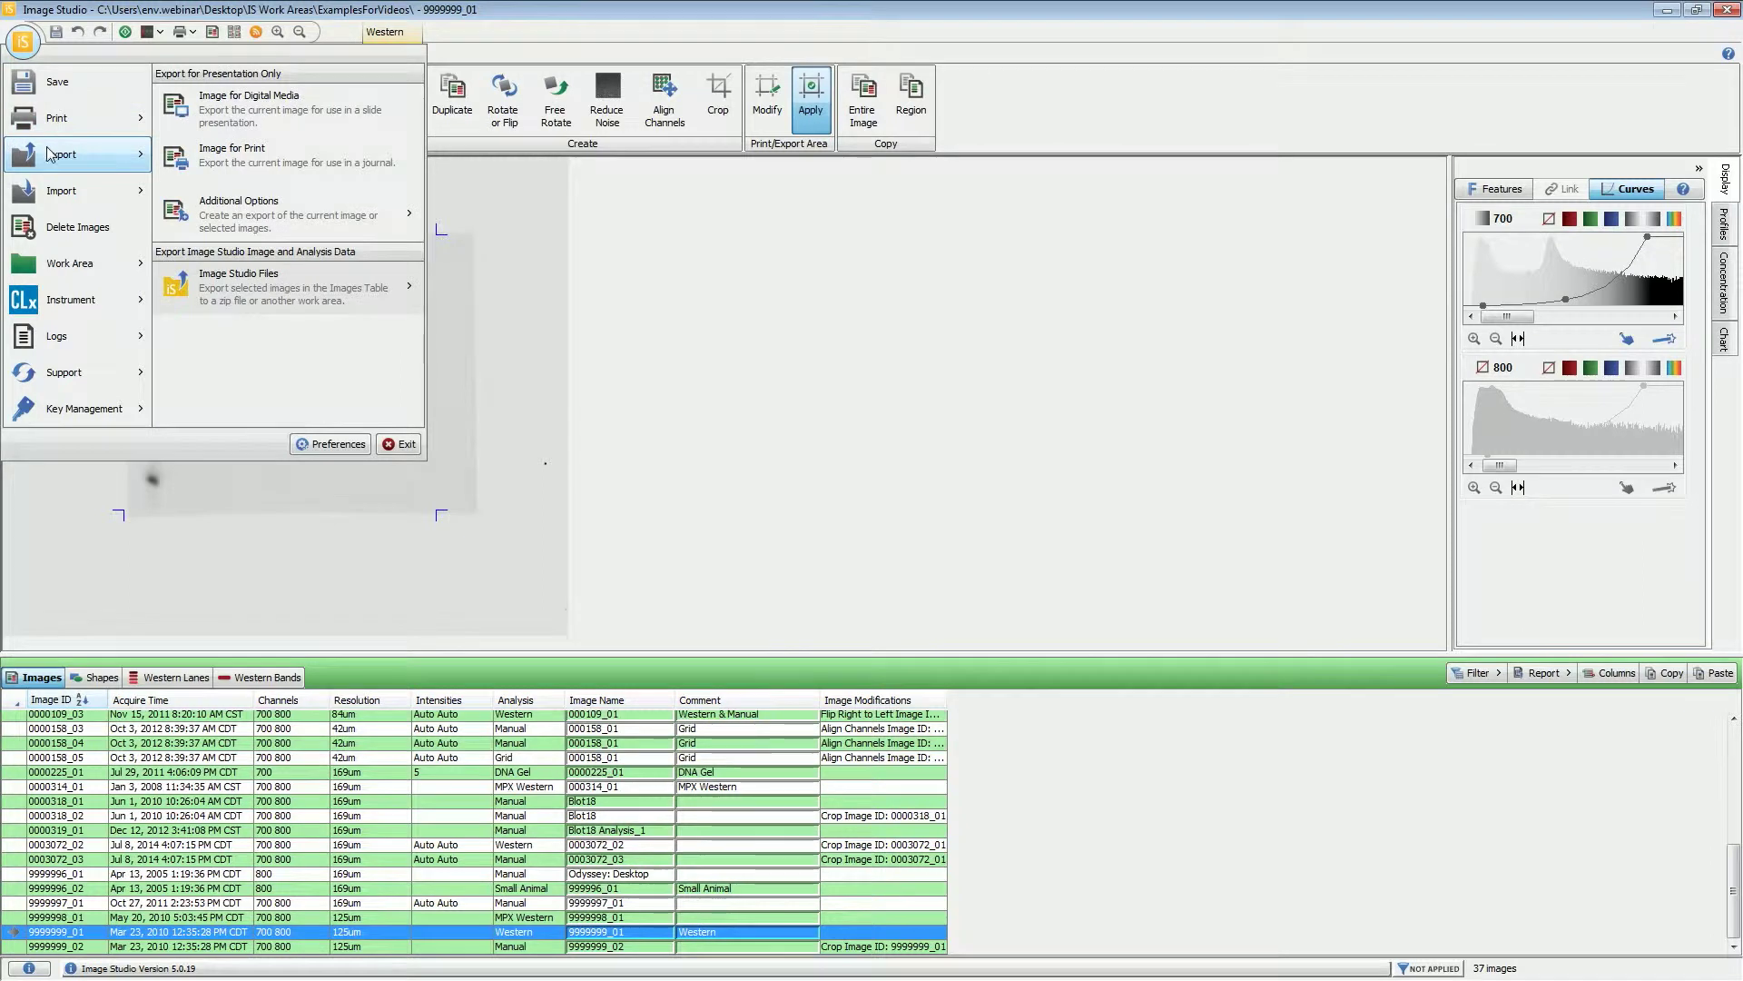
click(293, 161)
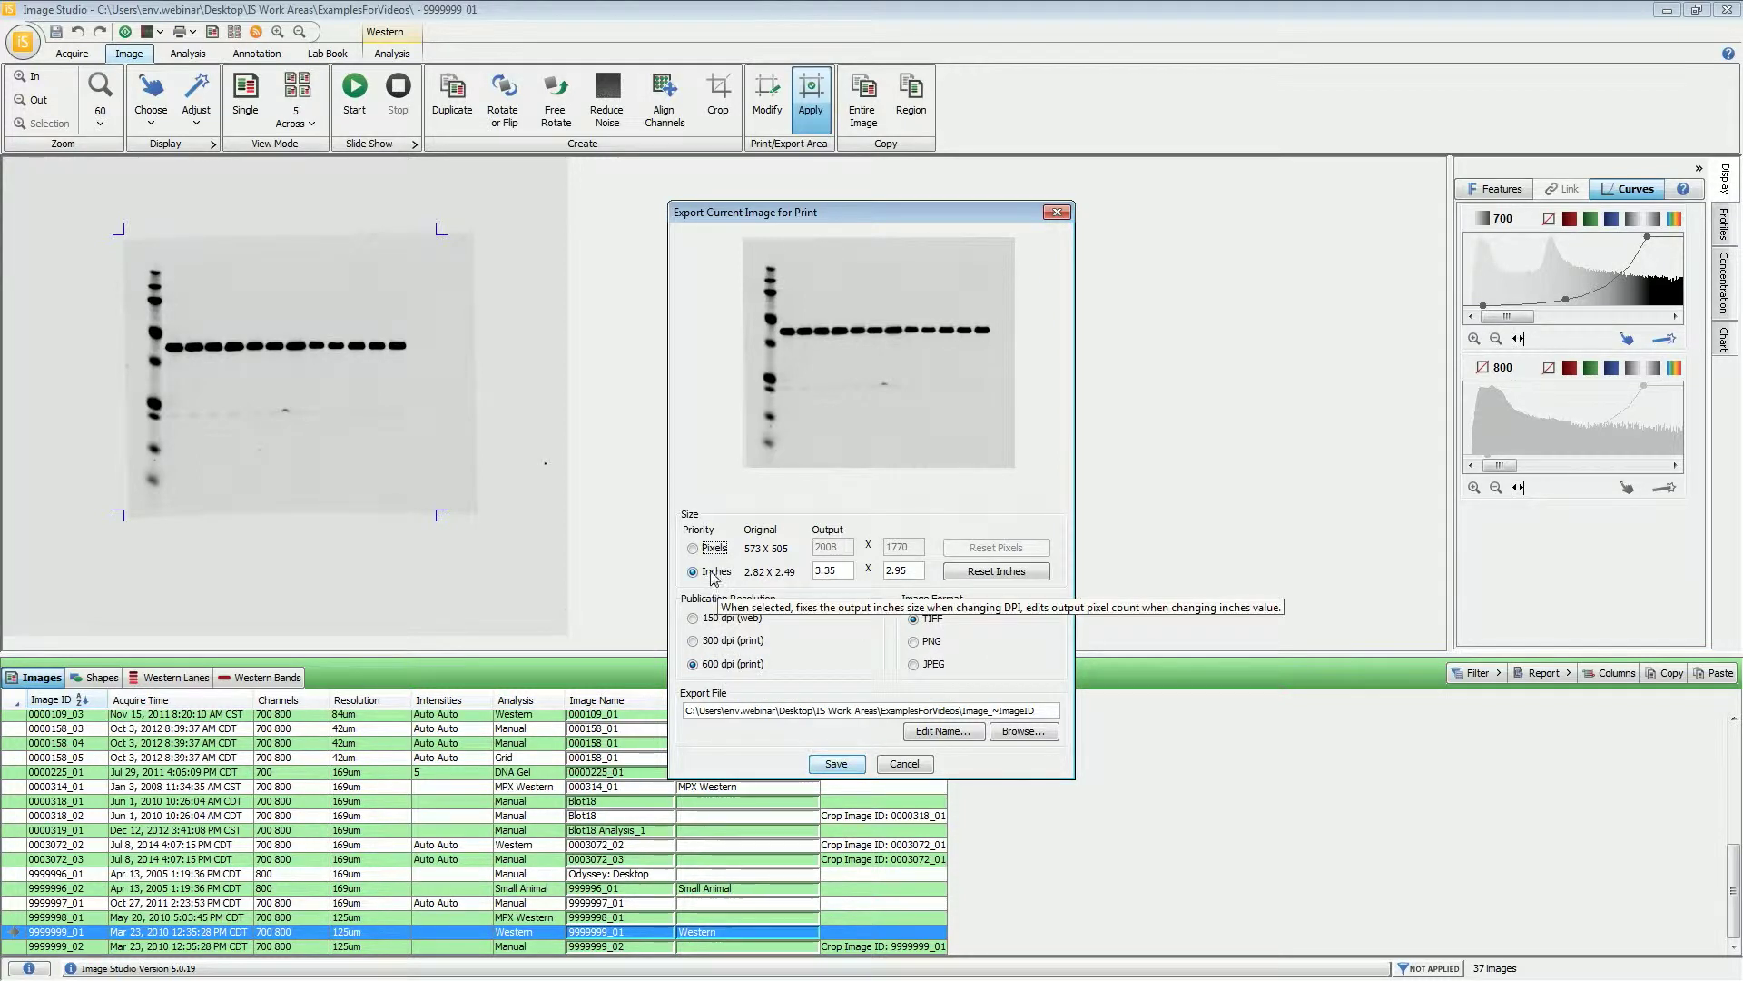
click(969, 575)
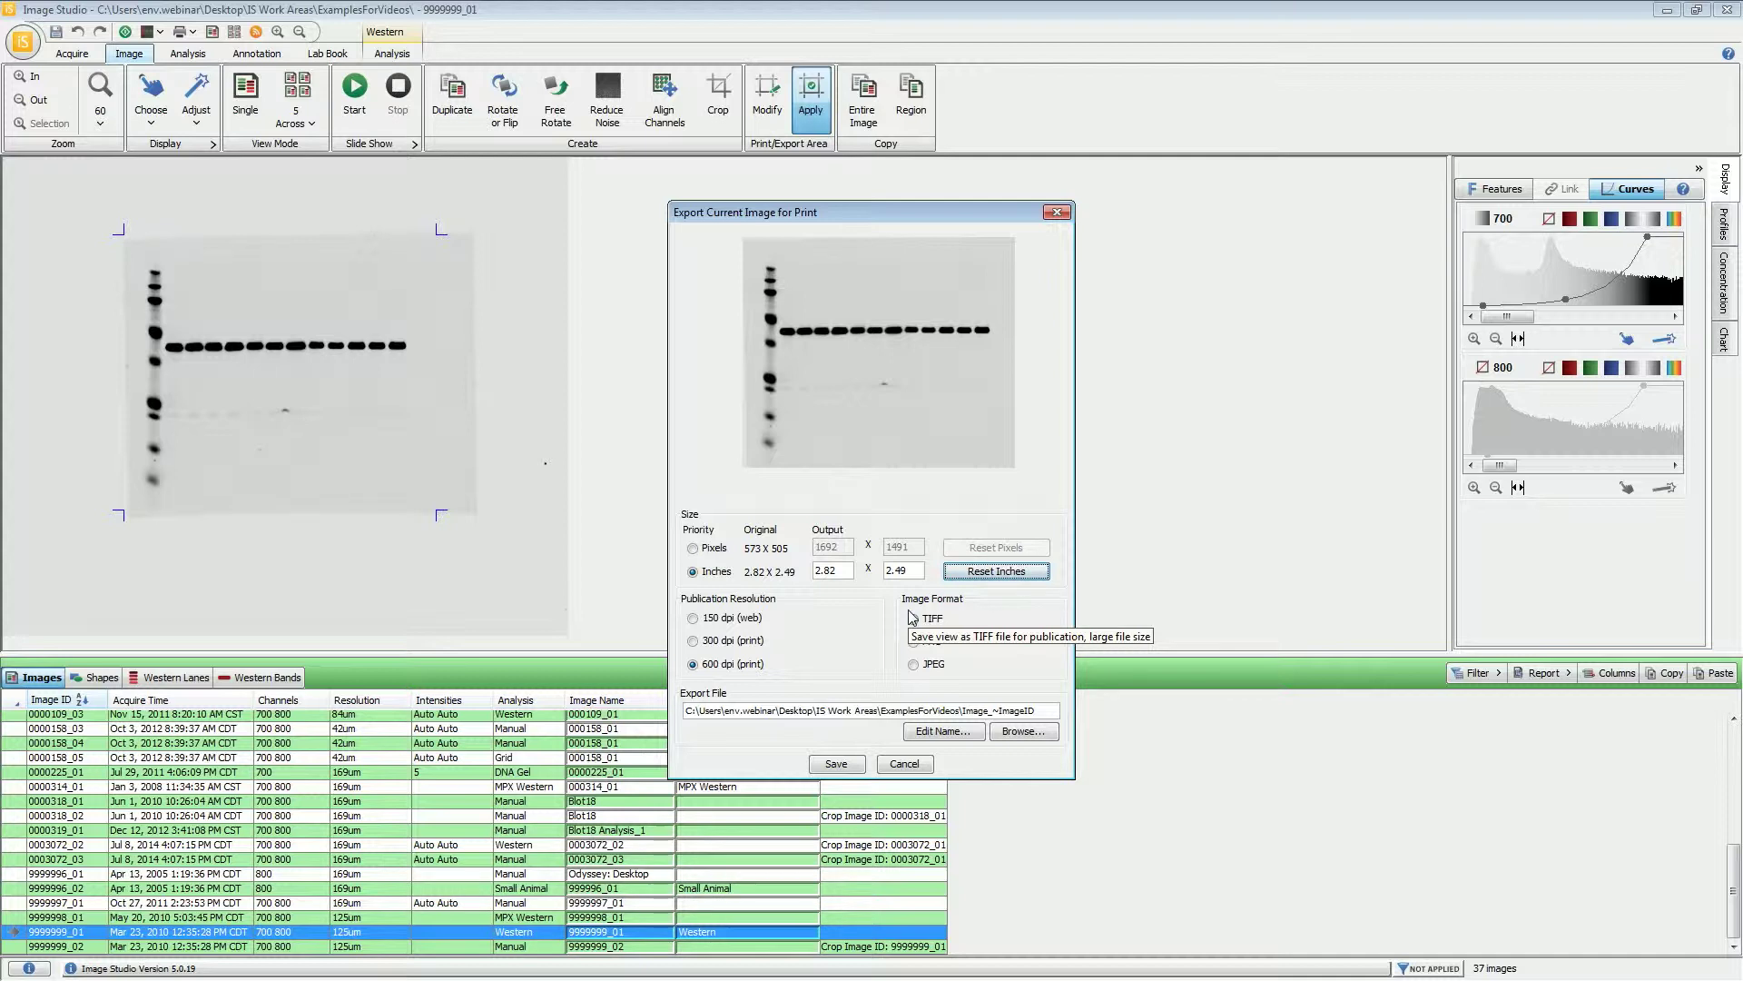
click(913, 617)
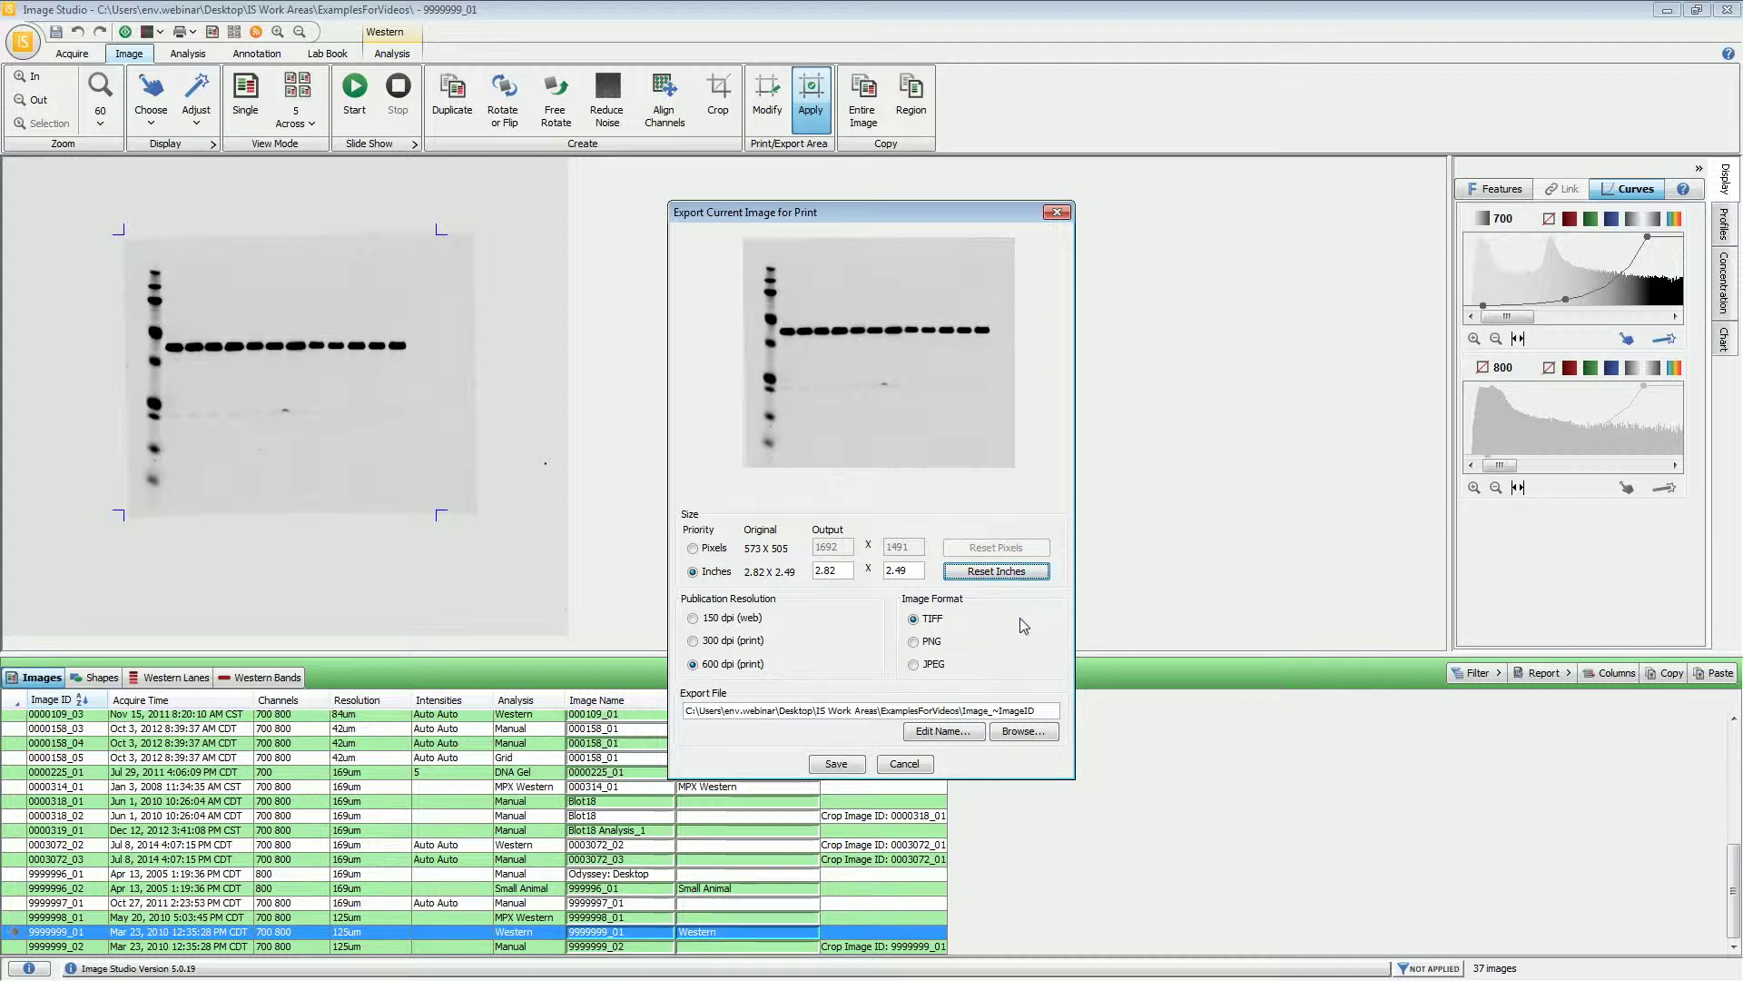
drag(1041, 710, 968, 710)
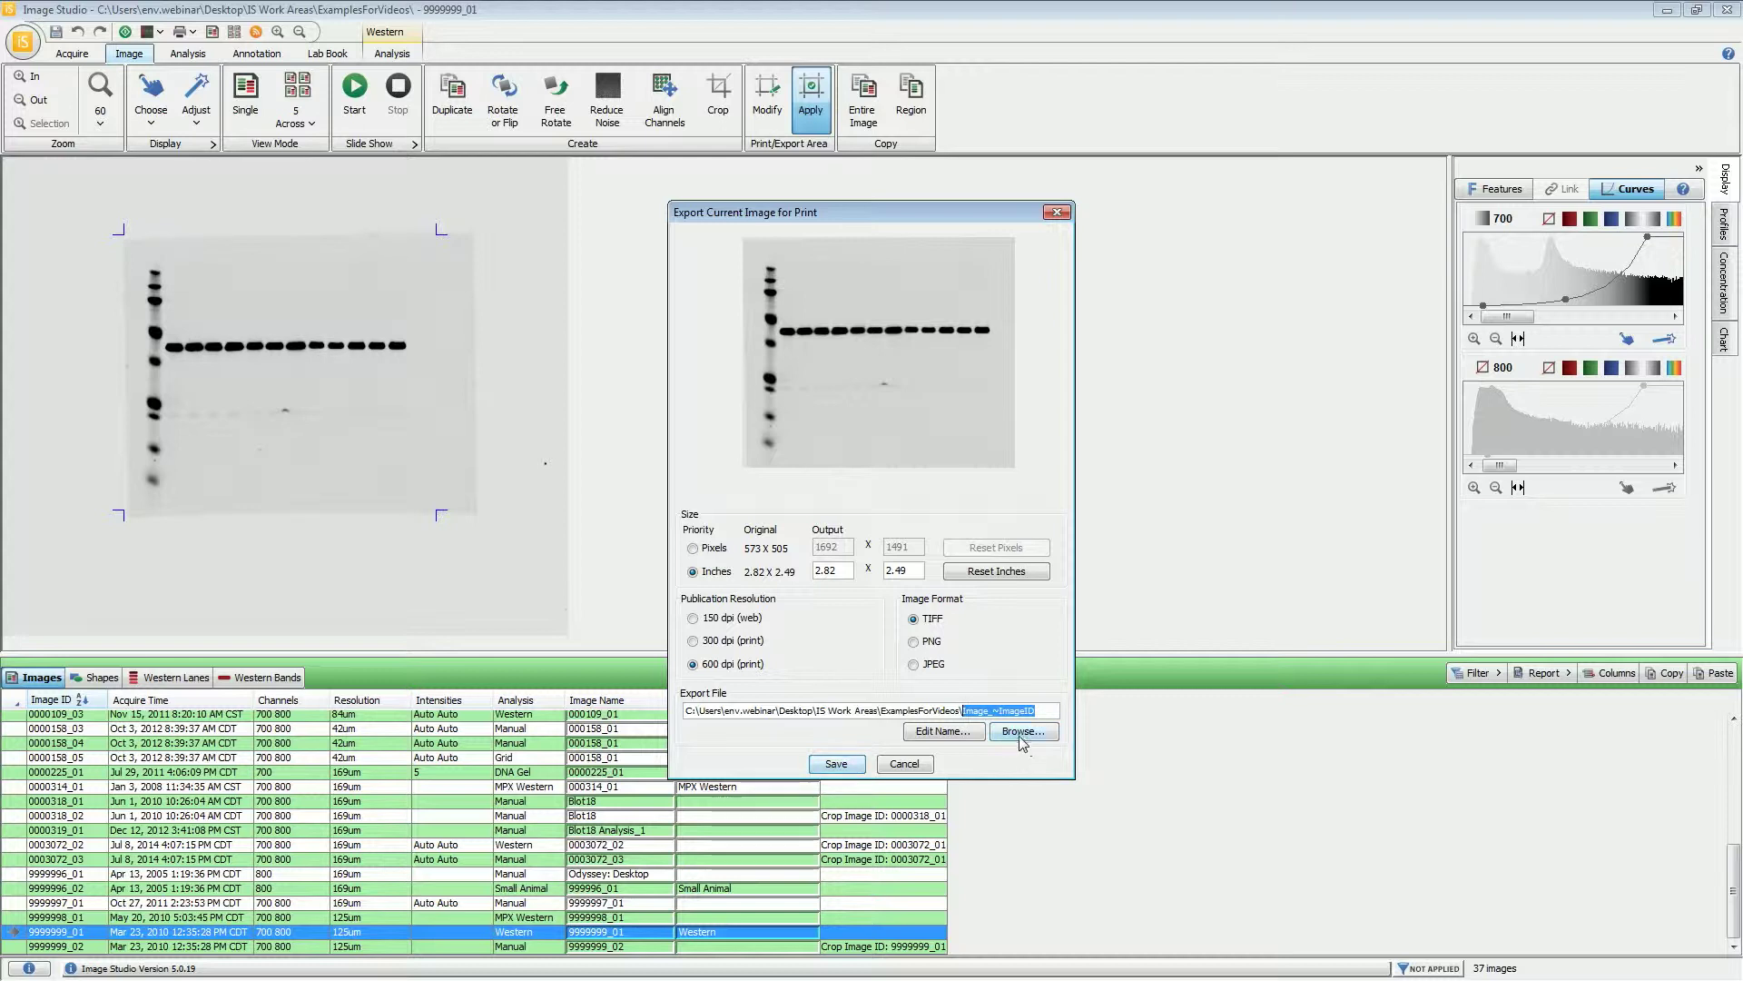
click(919, 768)
click(23, 42)
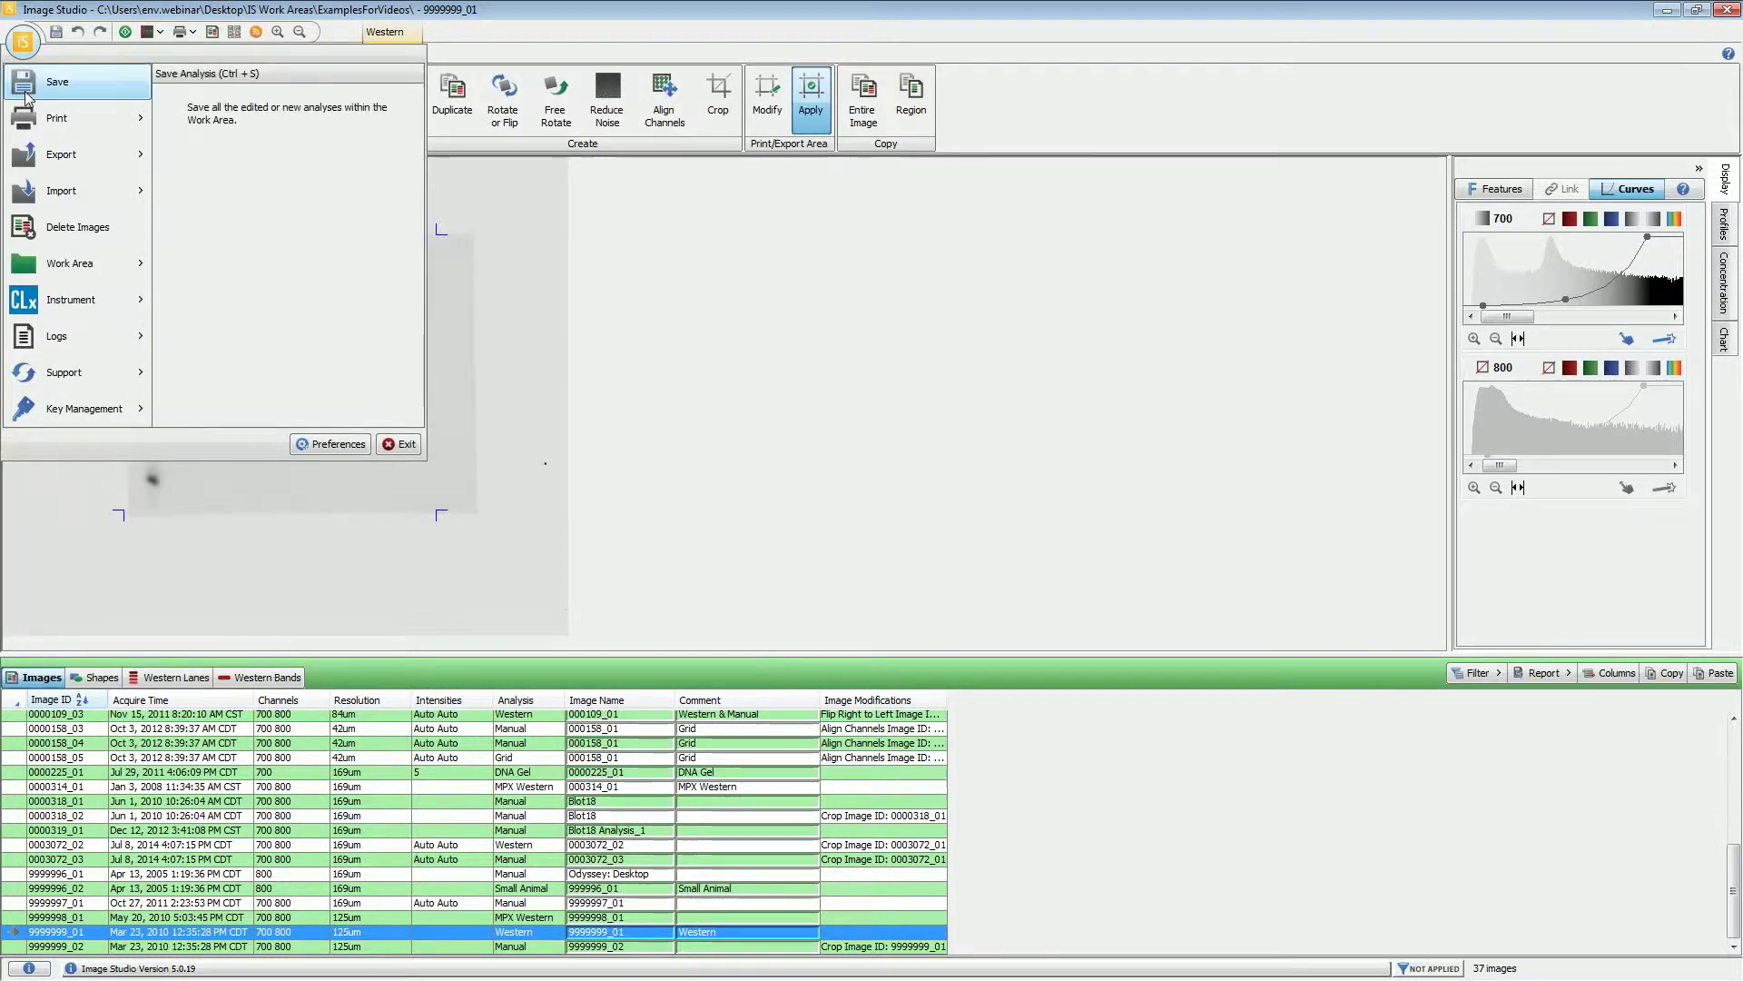
- Browse Export's Additional Options and Image Studio Files submenus again
mouse_move(62, 154)
mouse_move(287, 205)
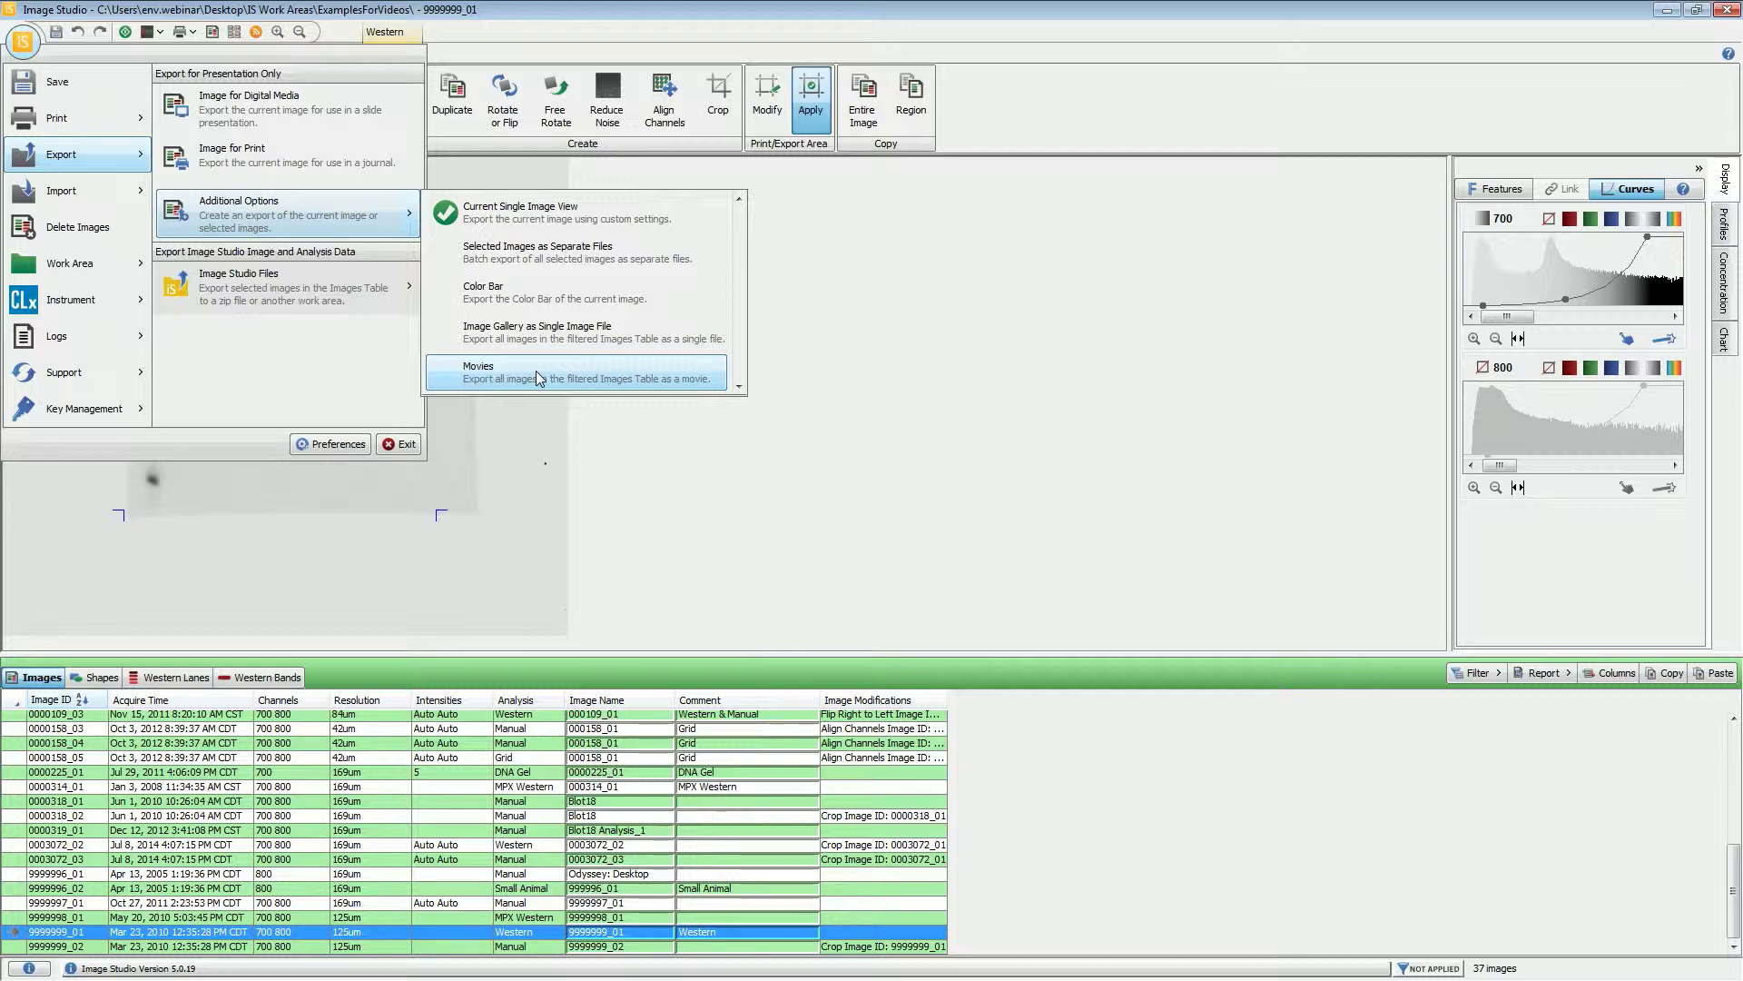
mouse_move(282, 291)
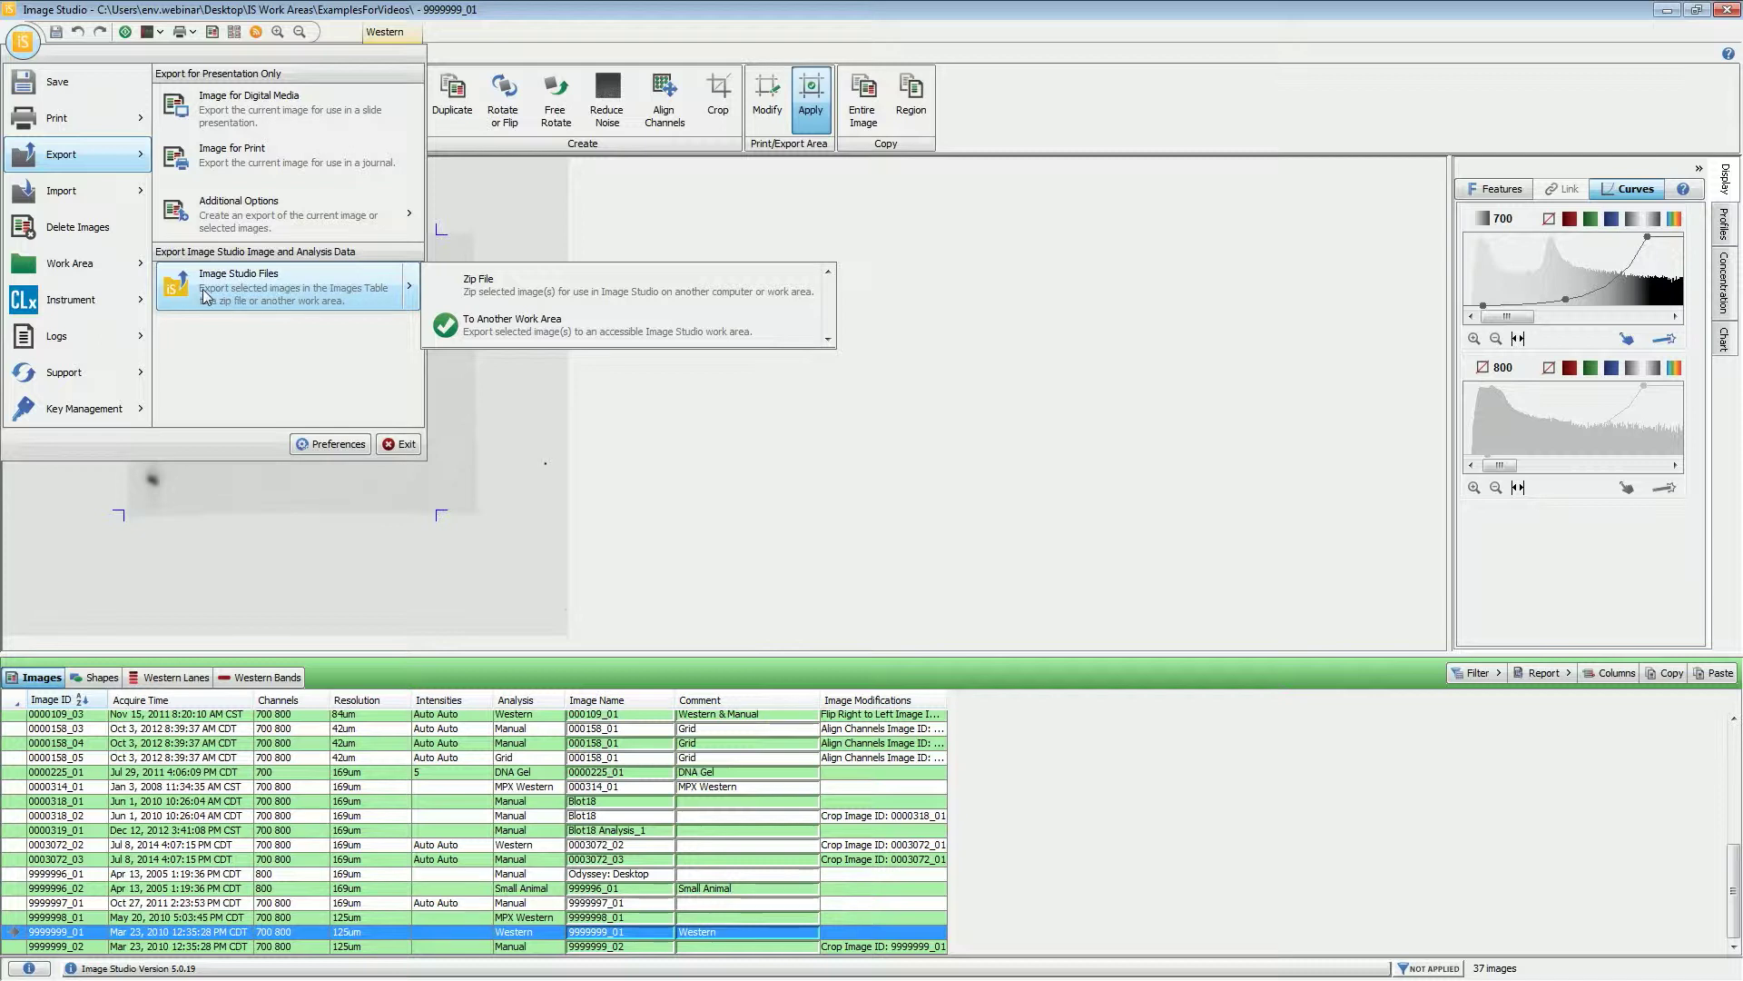
- Show the Zip File and To Another Work Area choices, then view the Import submenu
mouse_move(165, 919)
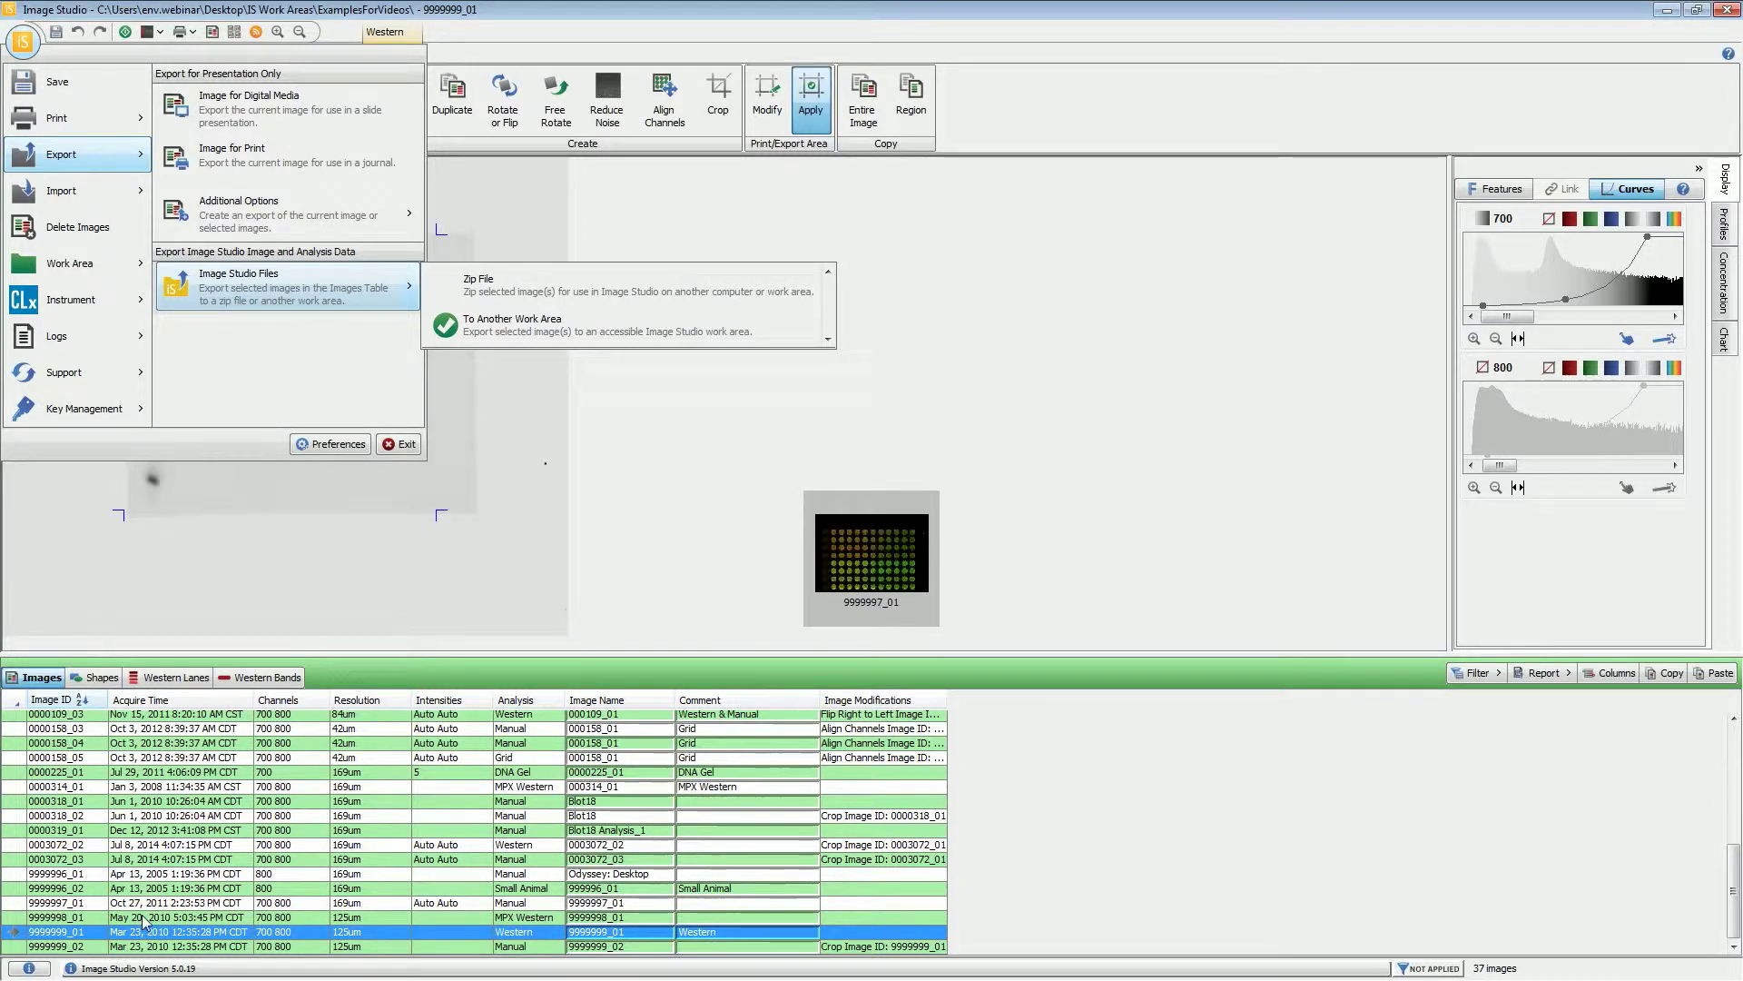
mouse_move(140, 813)
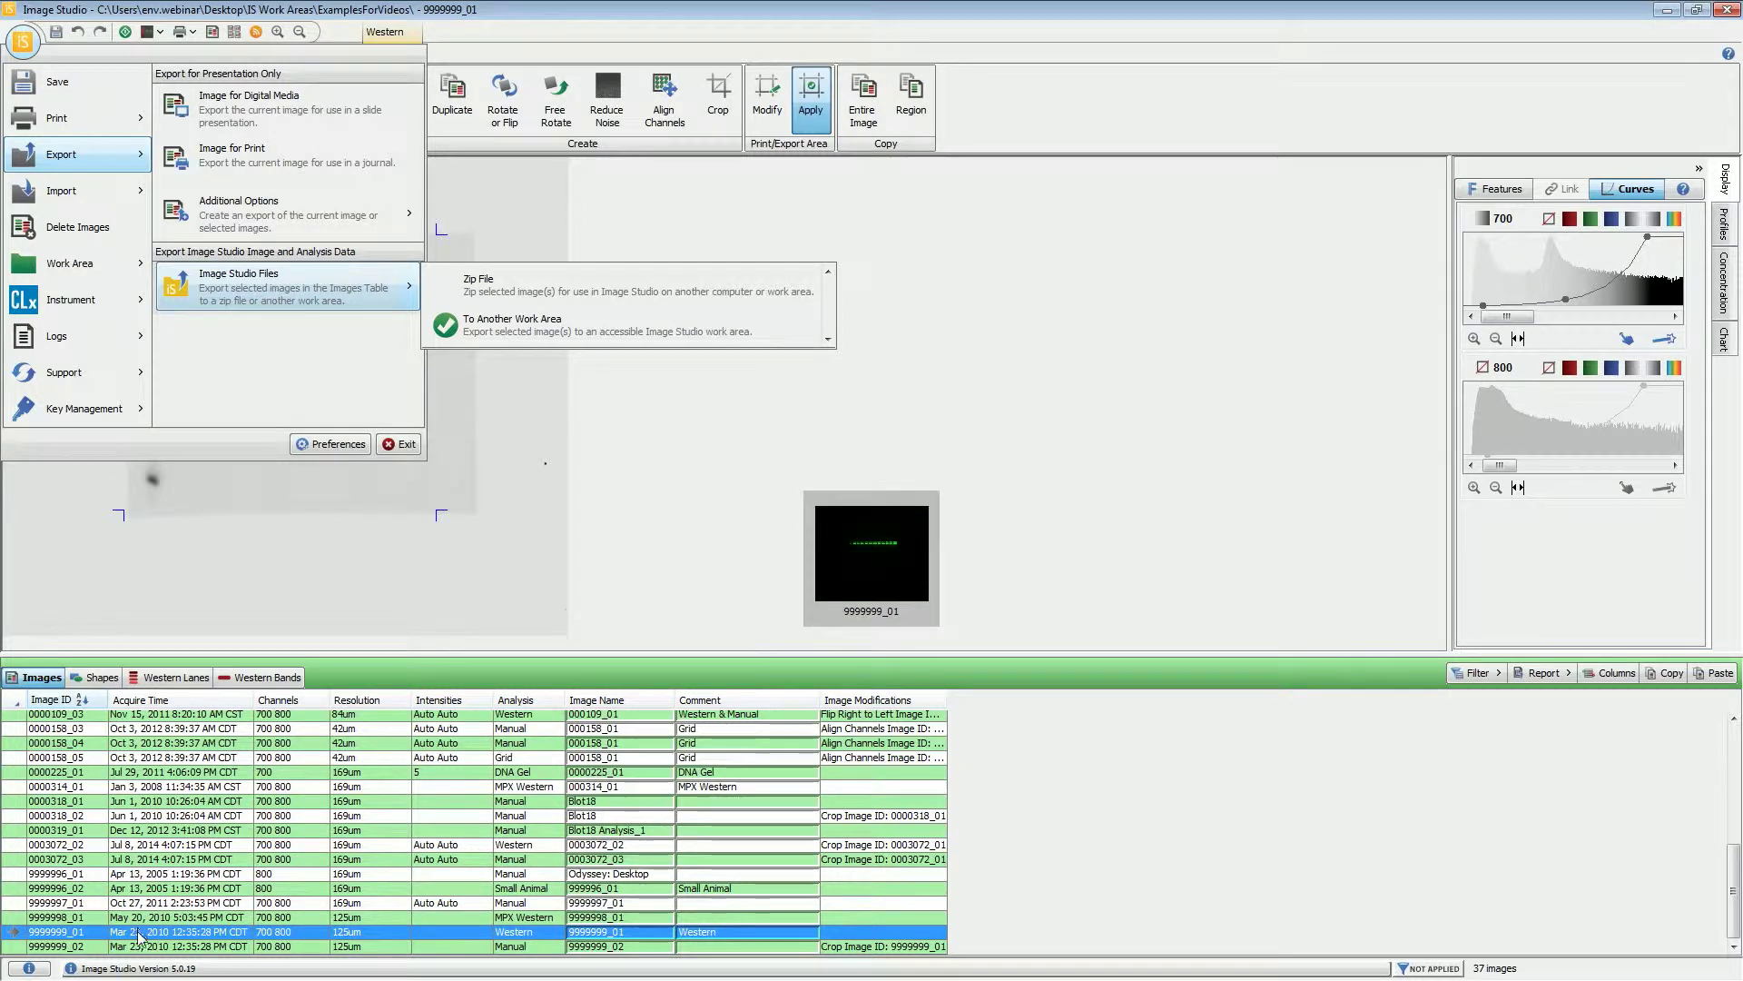
click(227, 289)
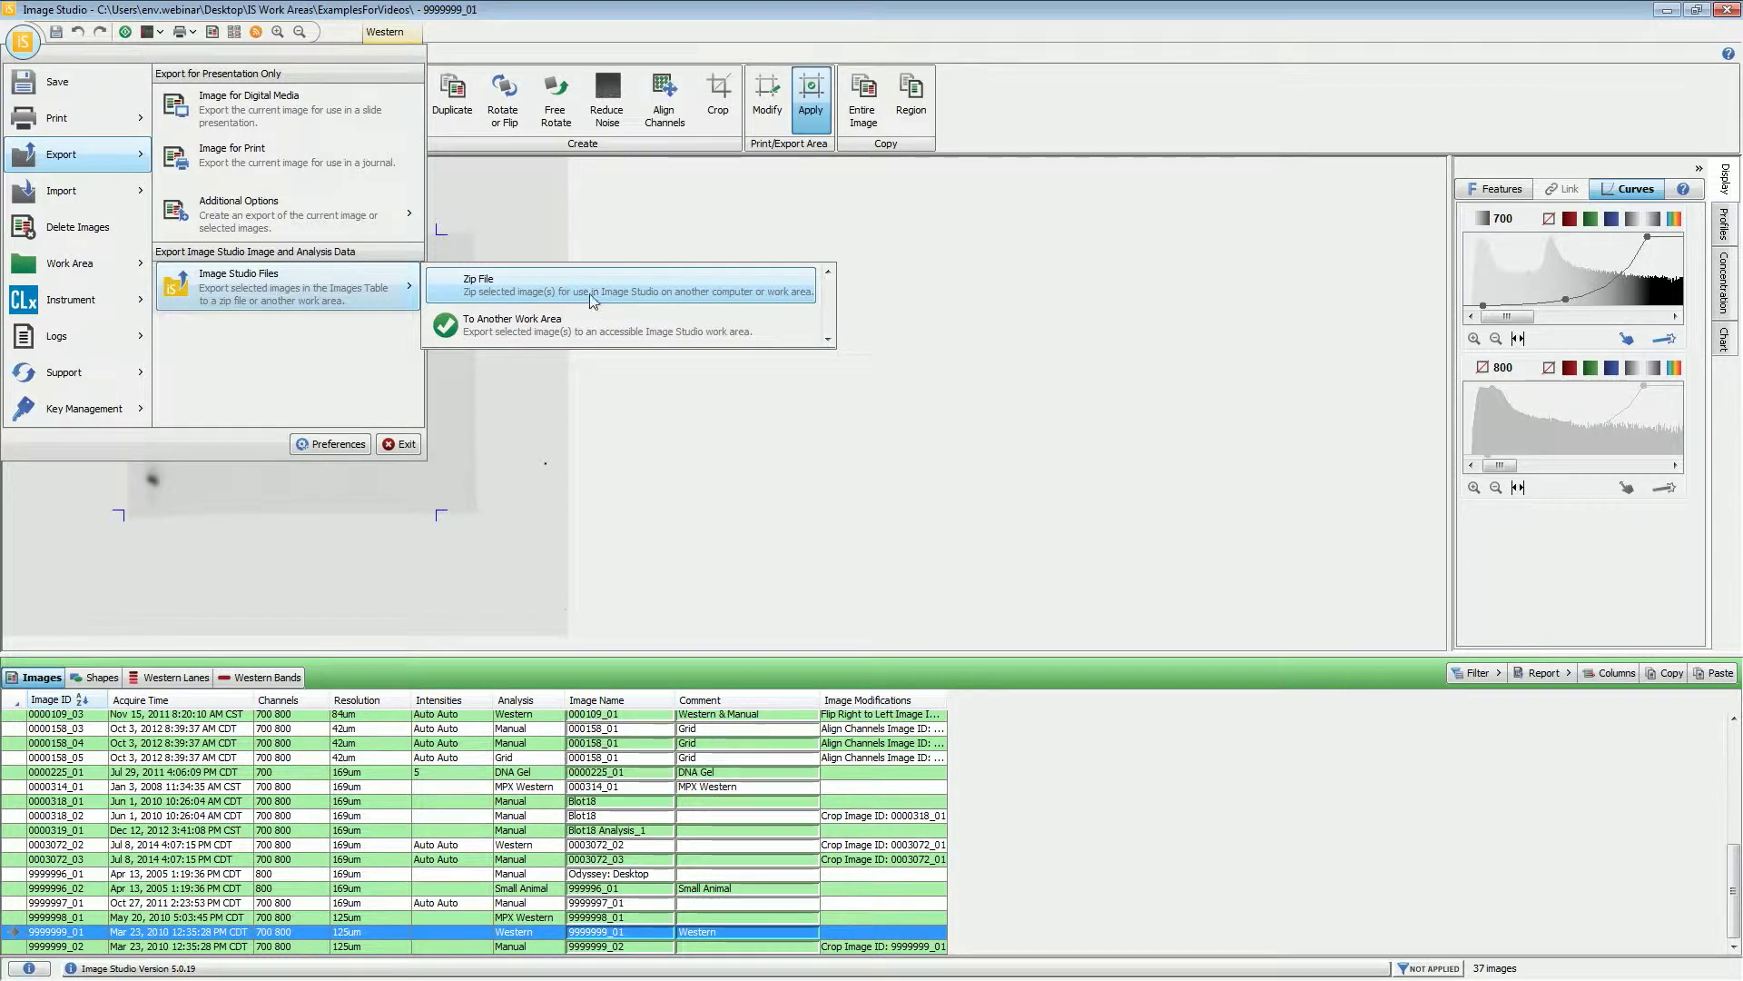
mouse_move(98, 191)
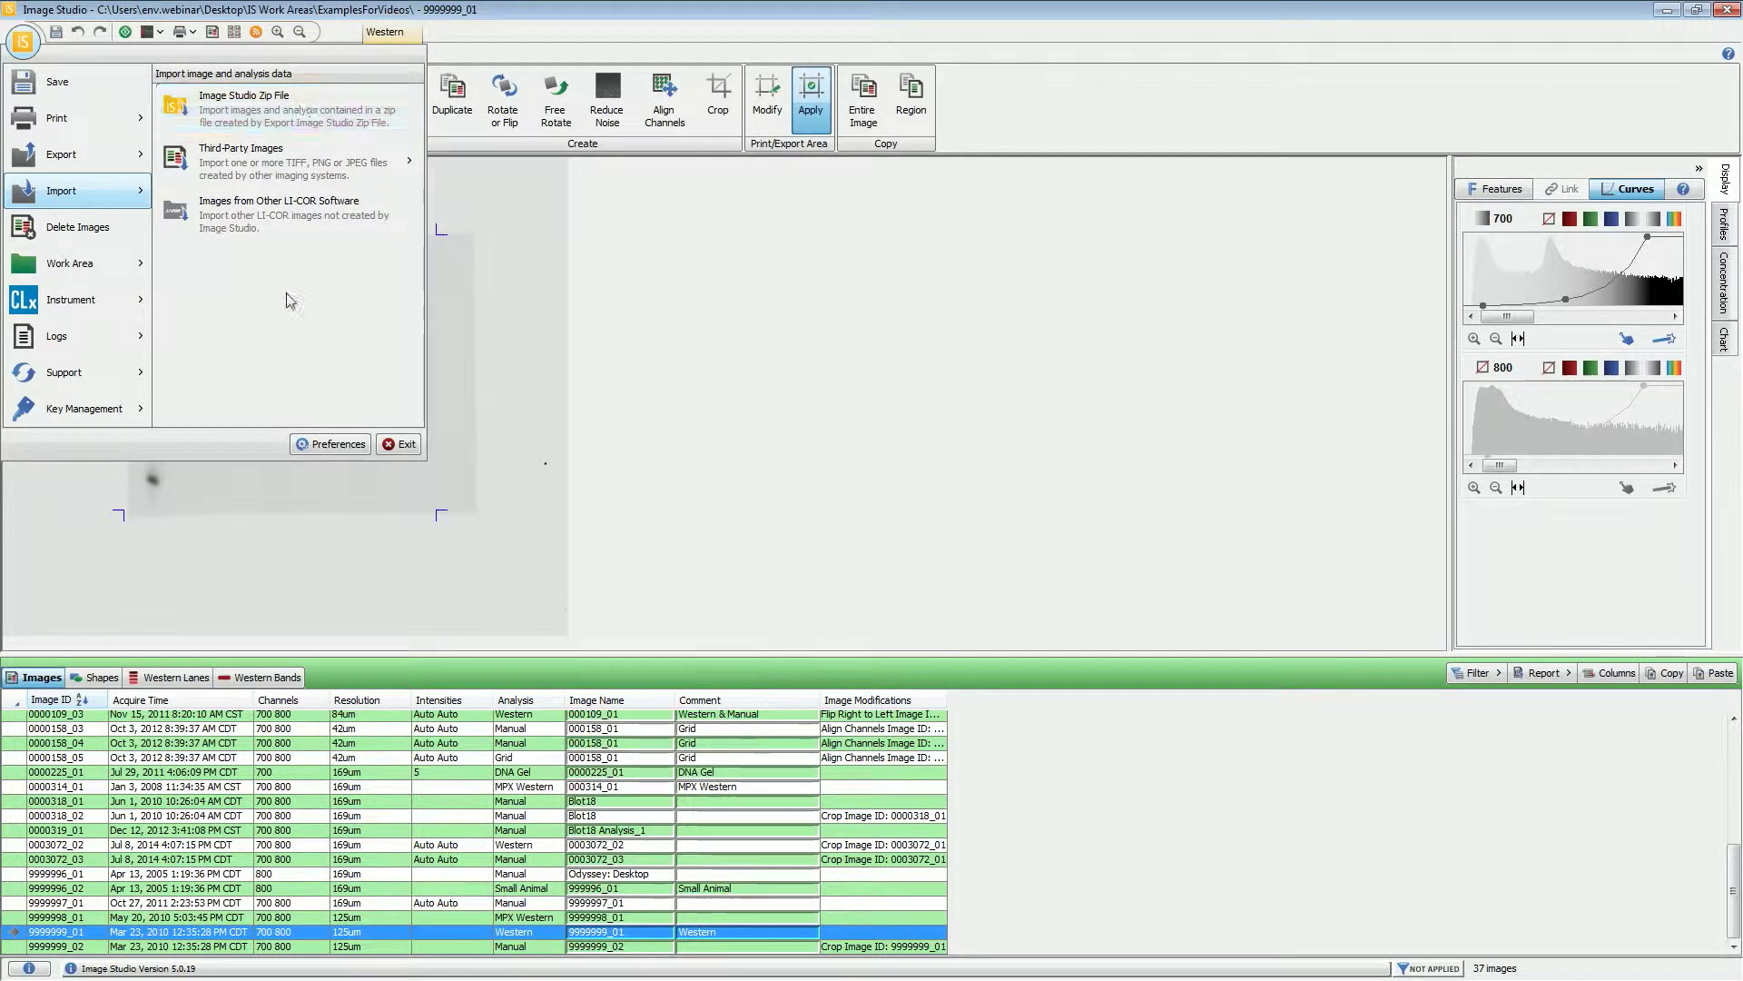
- Dismiss the IS application menu without importing anything, returning to the grayscale Western blot
mouse_move(345, 792)
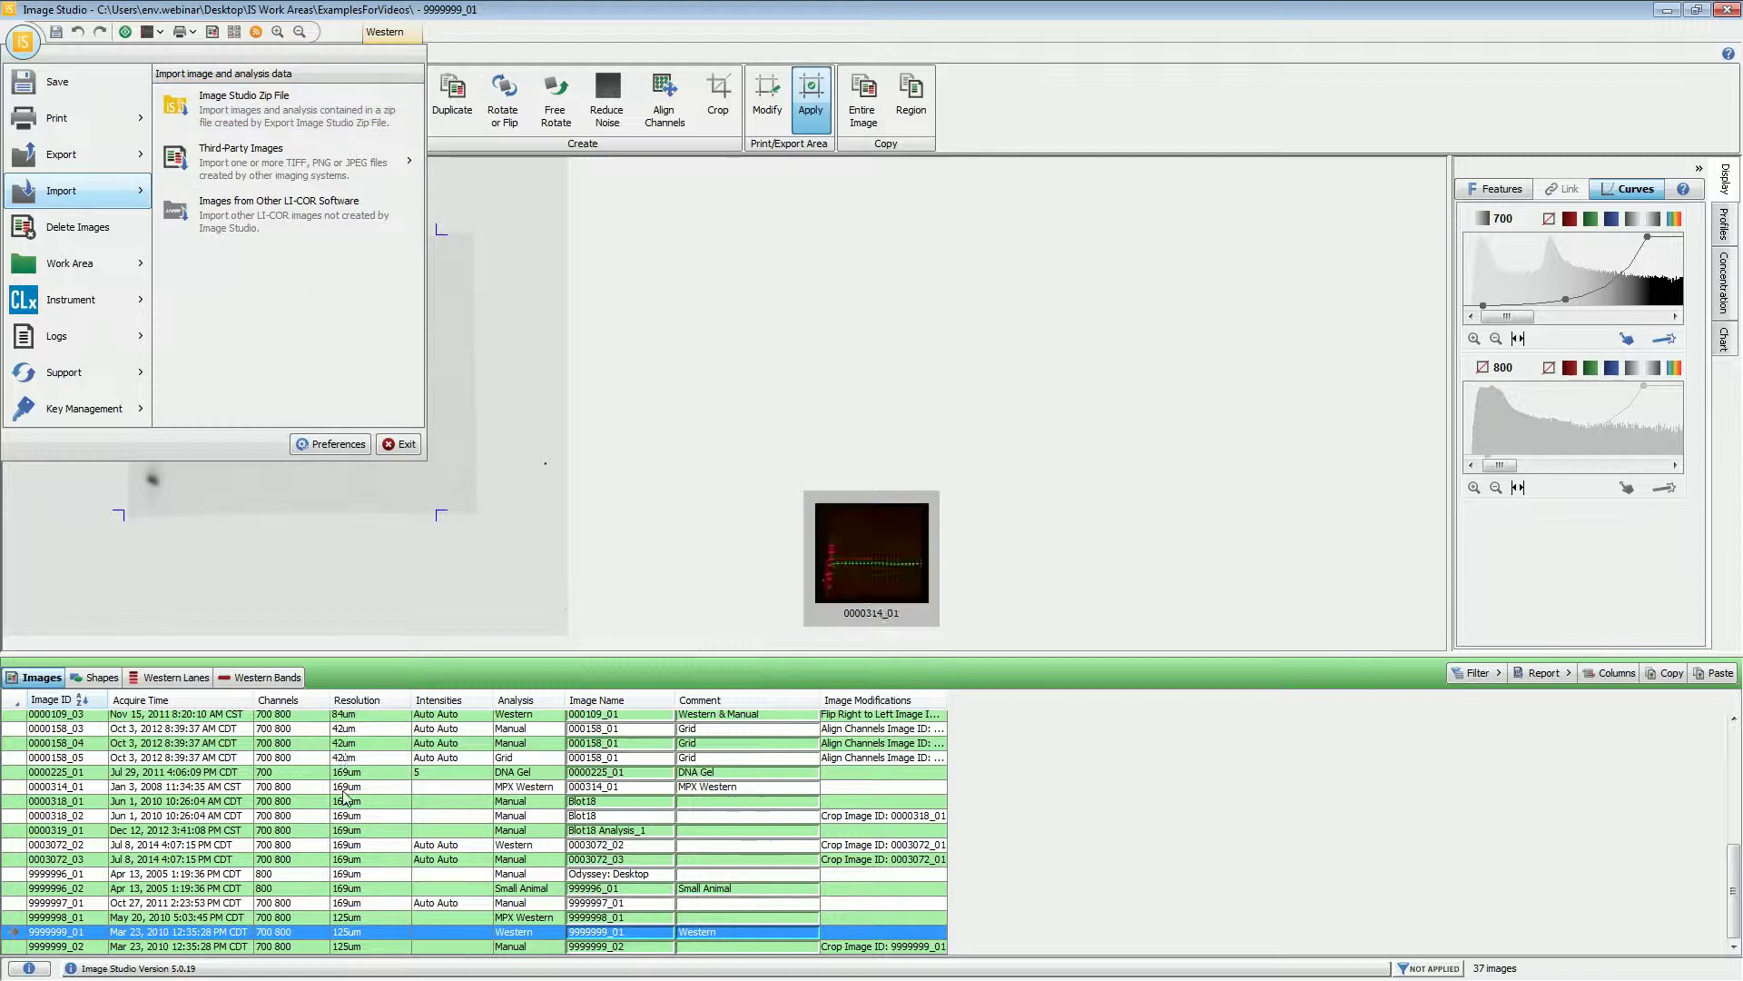
click(434, 930)
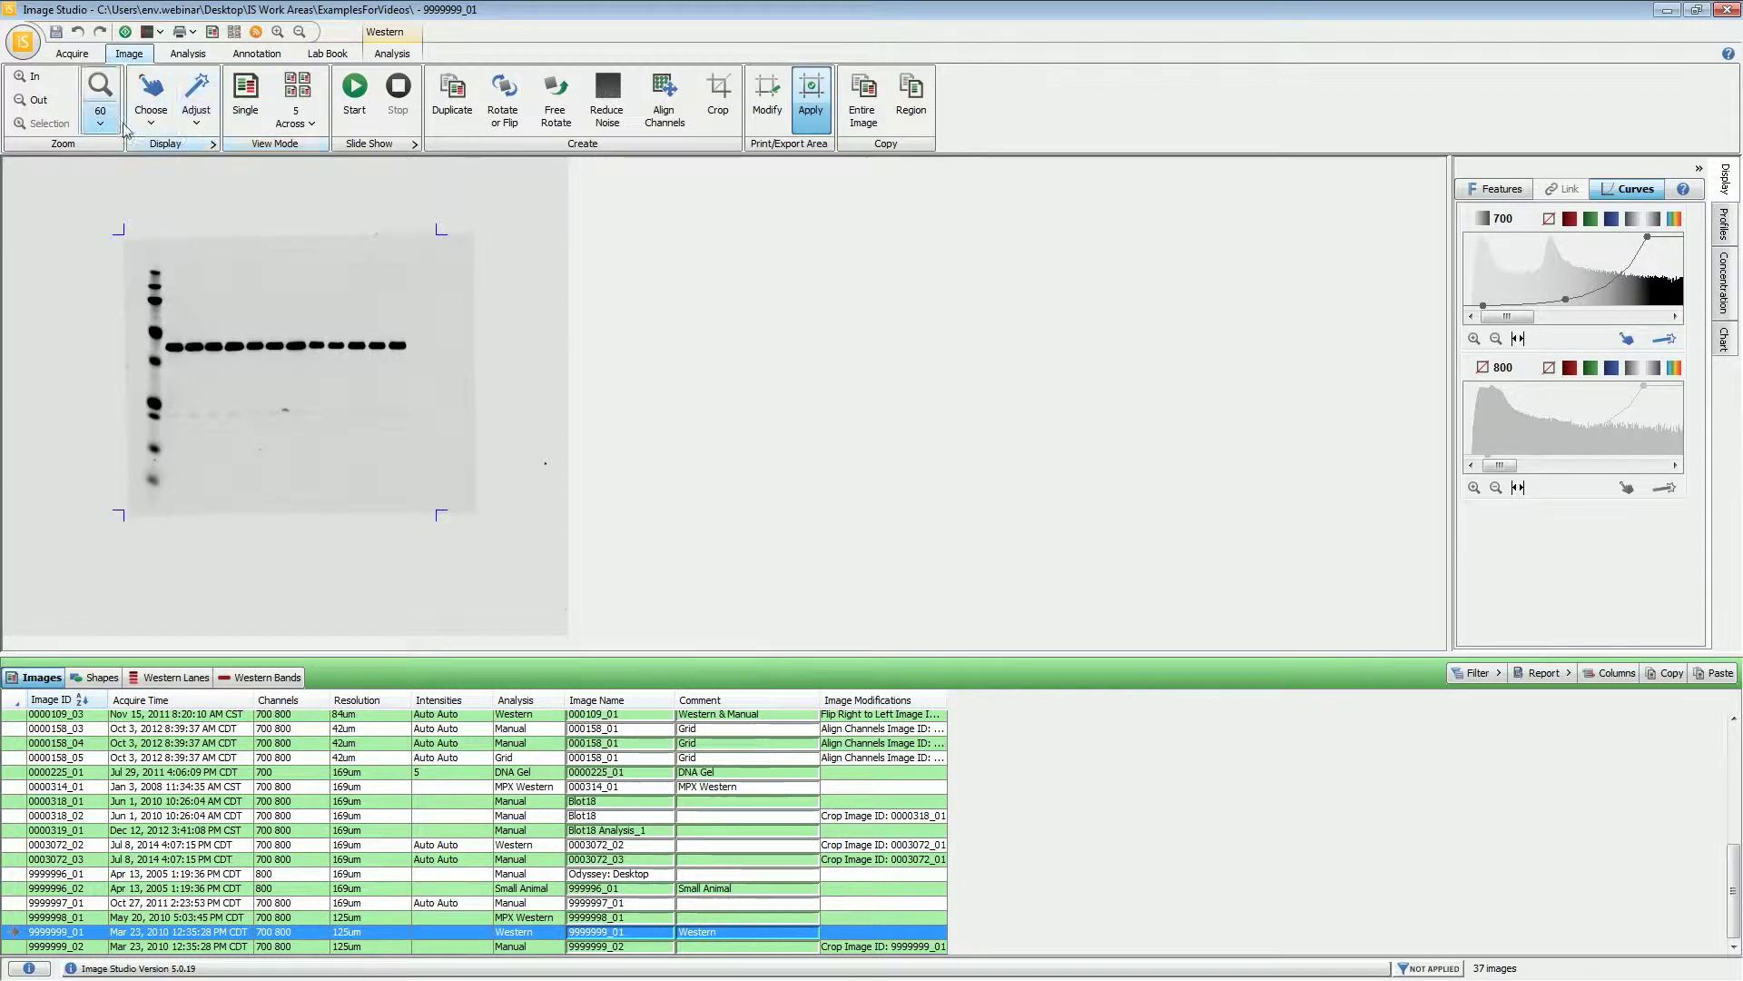
click(20, 44)
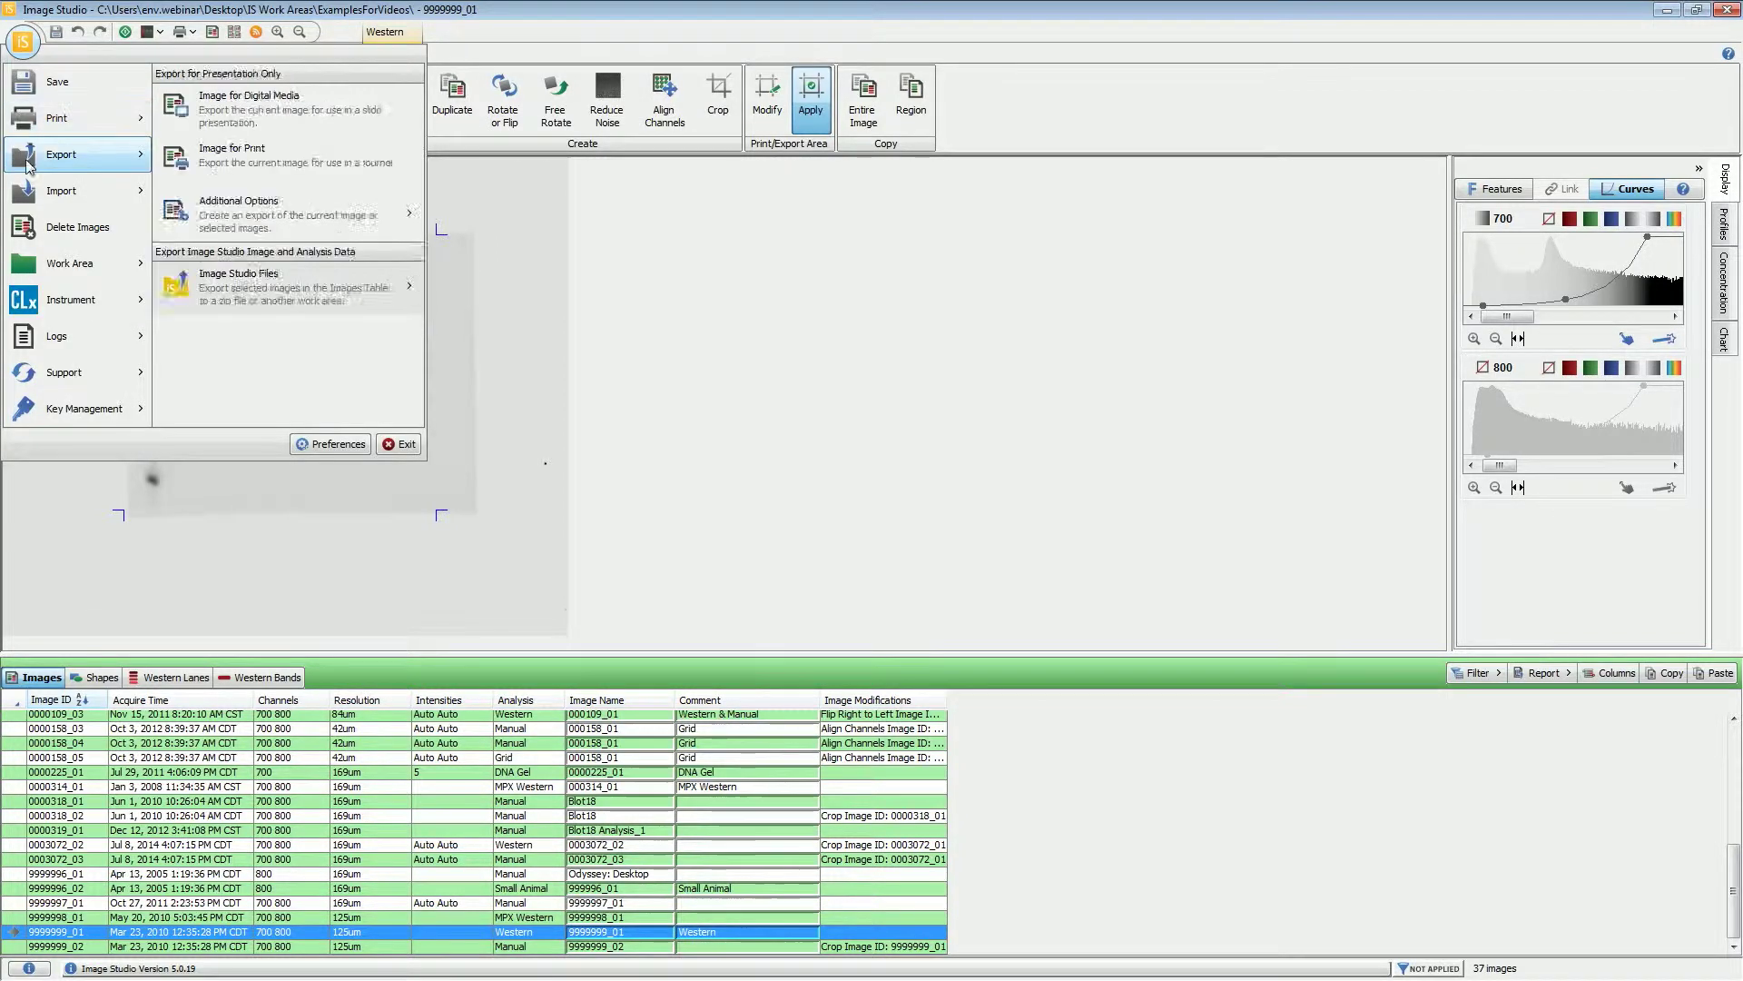
mouse_move(73, 154)
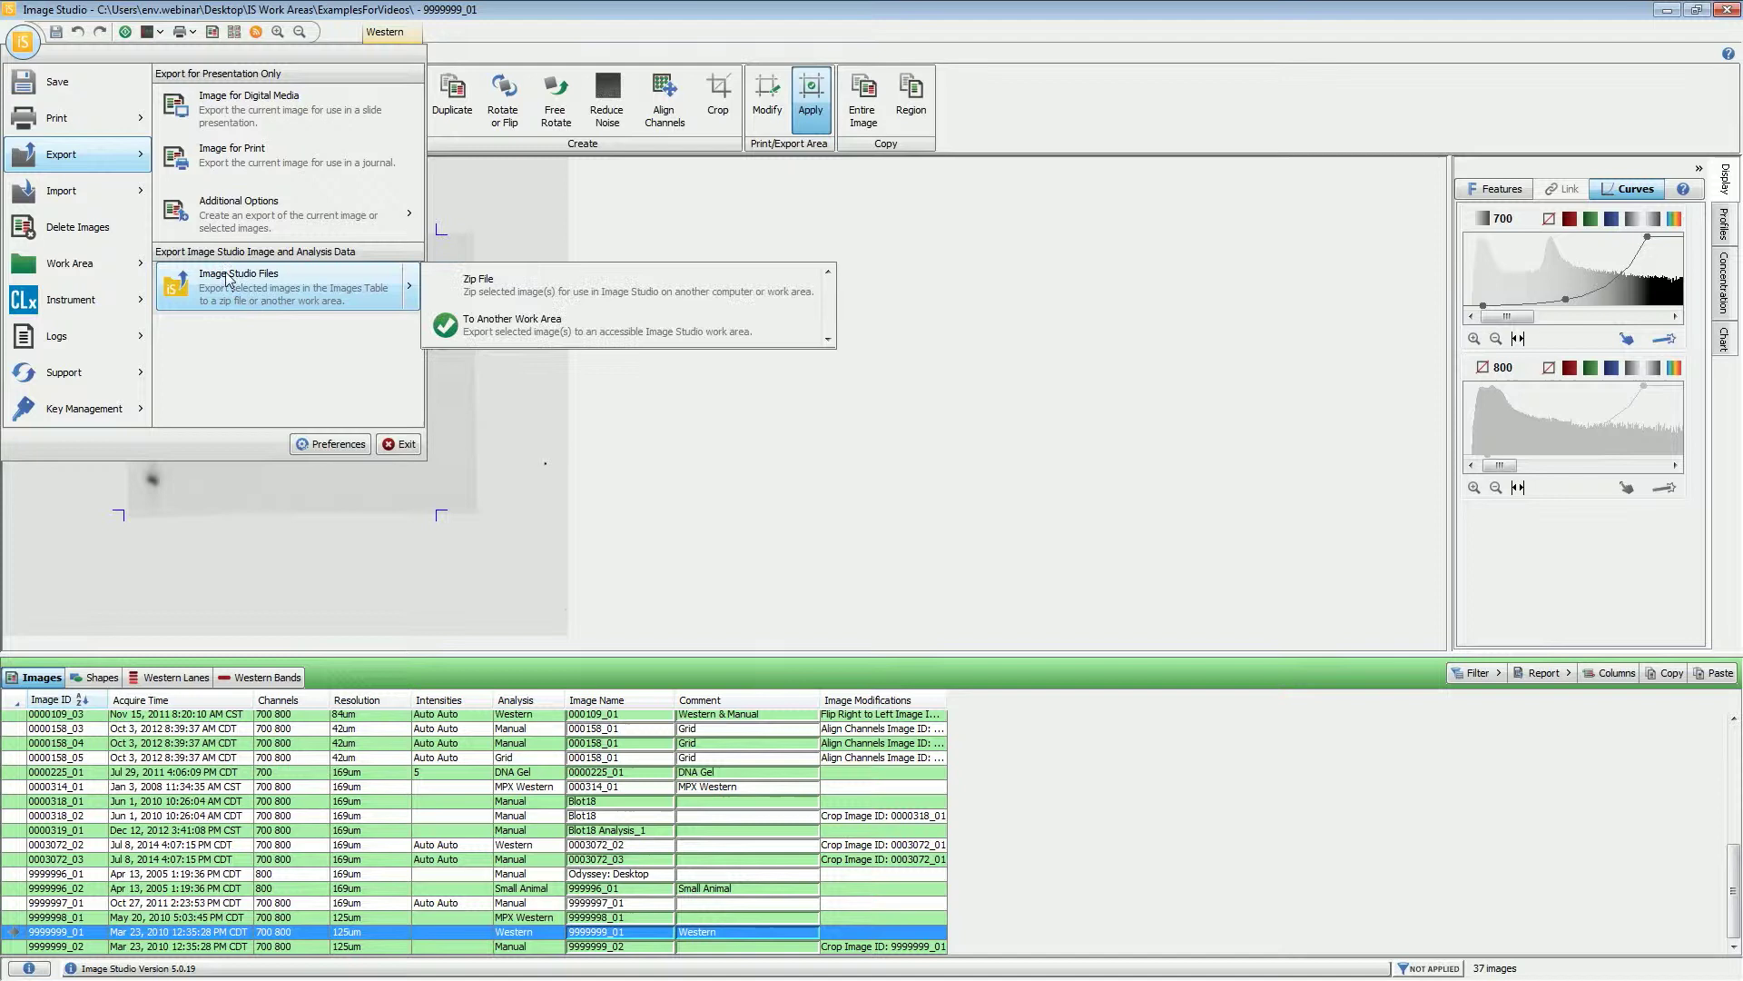
click(574, 331)
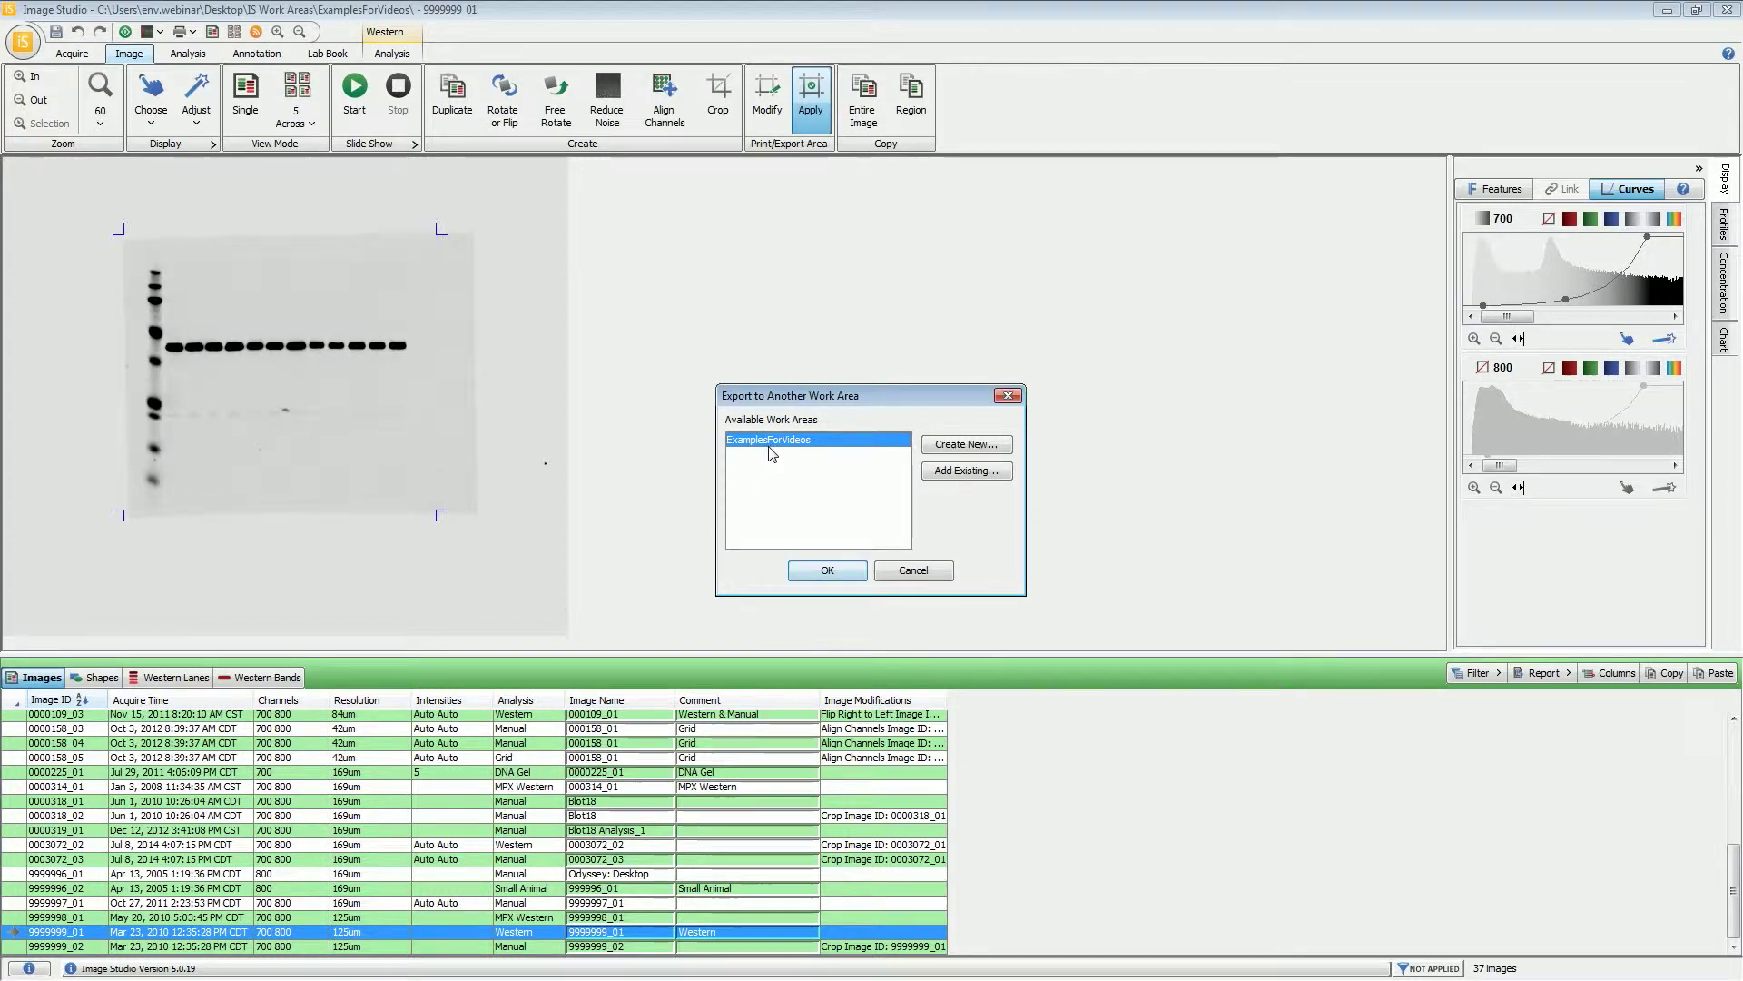
click(929, 574)
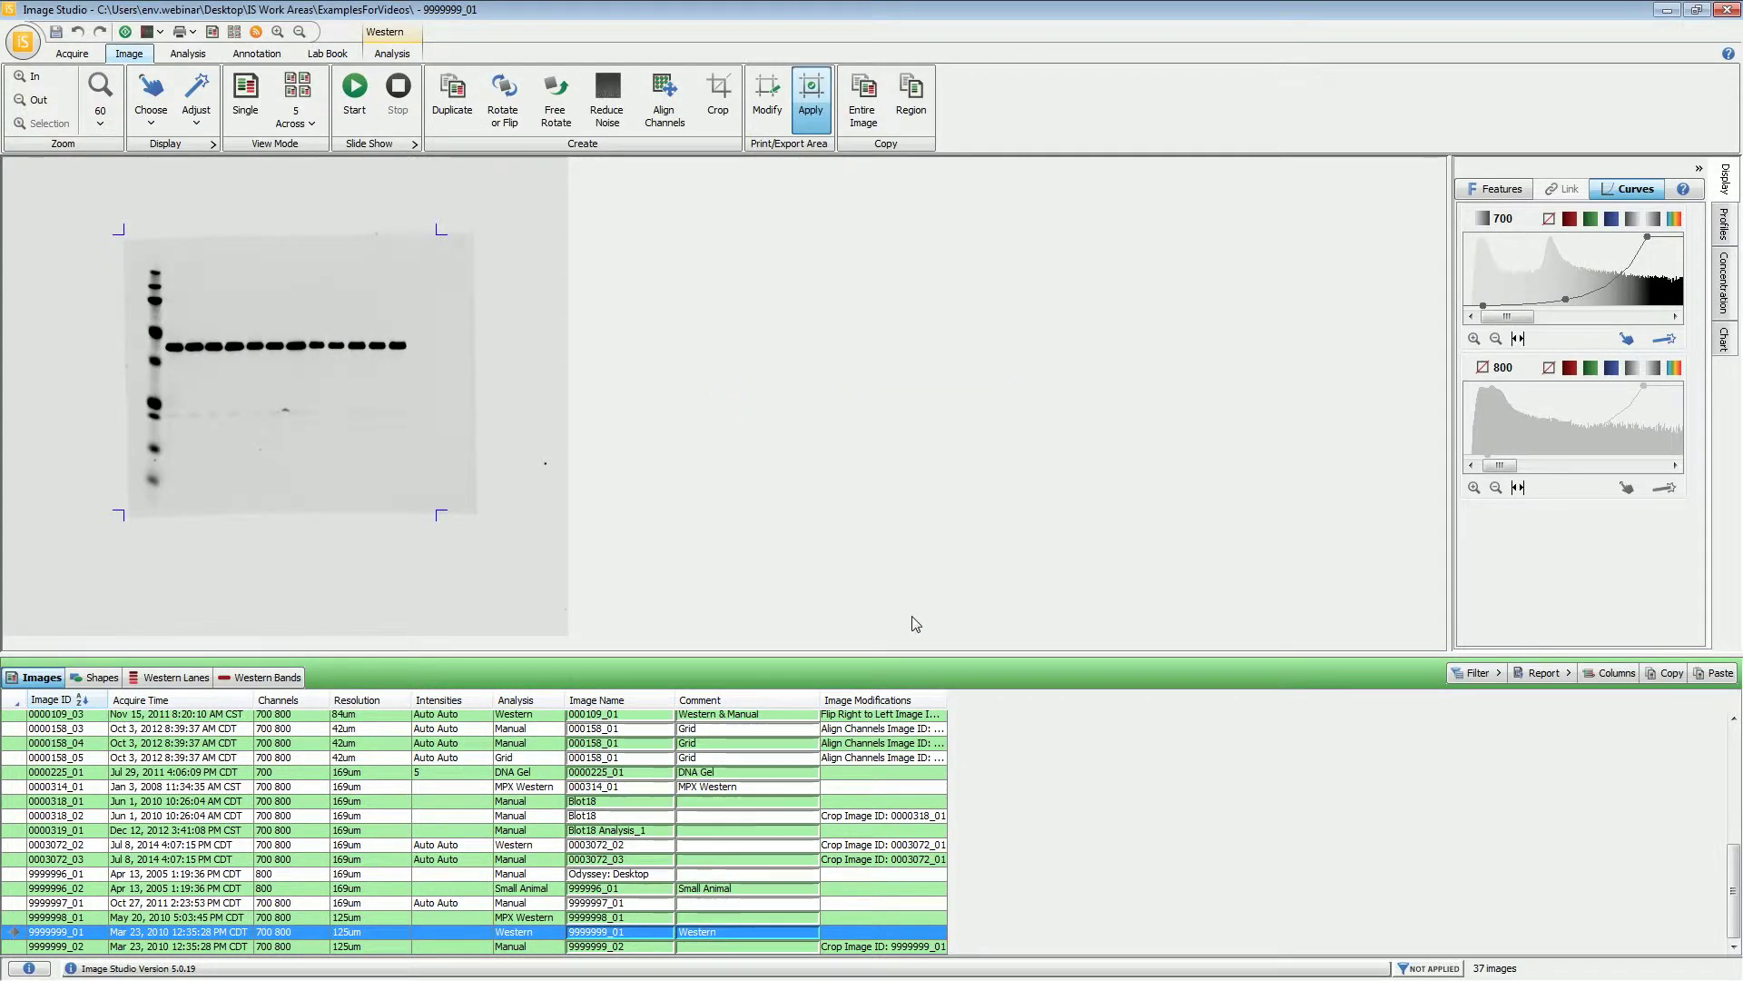